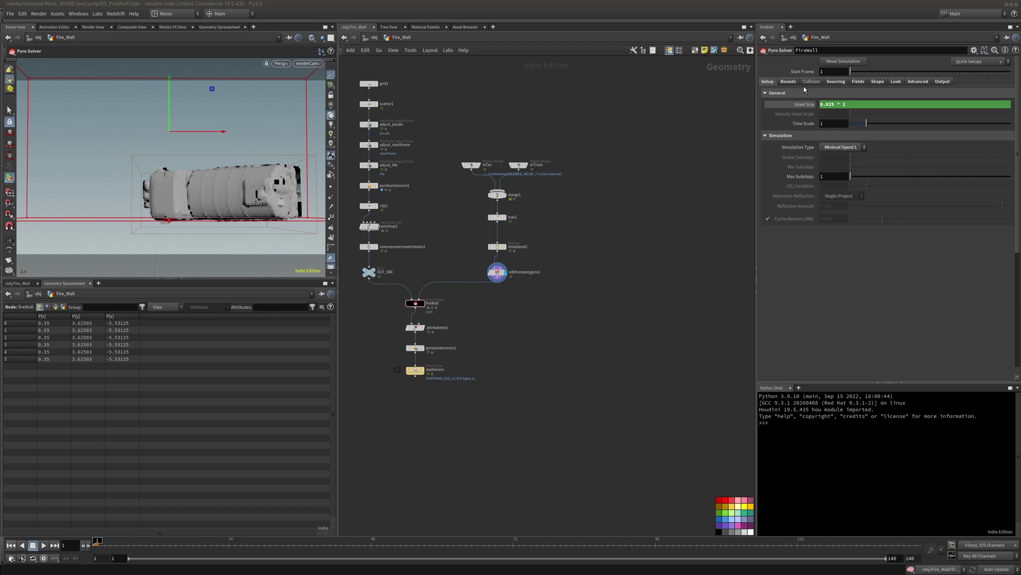
- Limit the fireWall solver's collisions to a frame range of 1 to 100 with cycling turned off
left_click(813, 83)
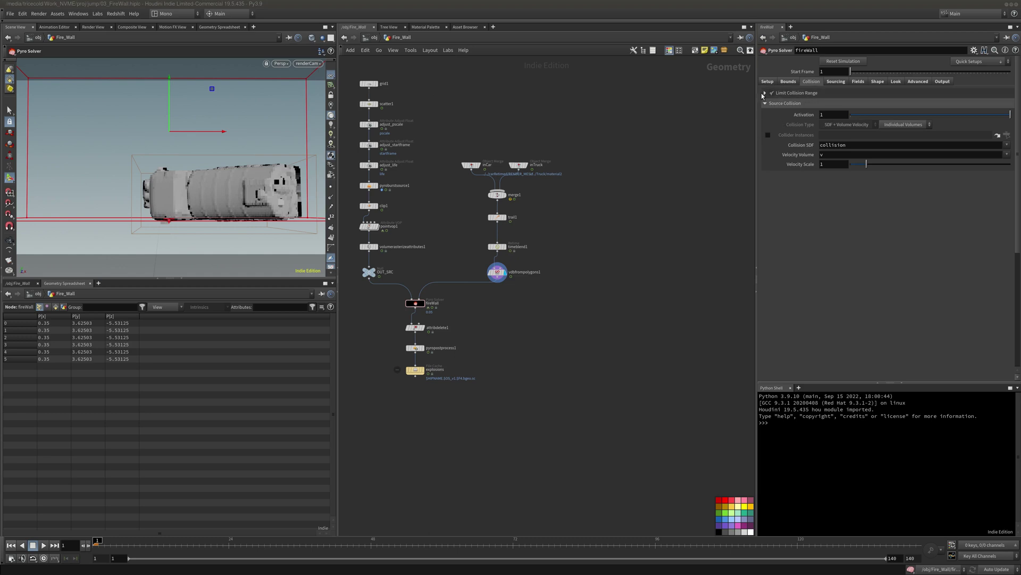
left_click(793, 93)
left_click(844, 105)
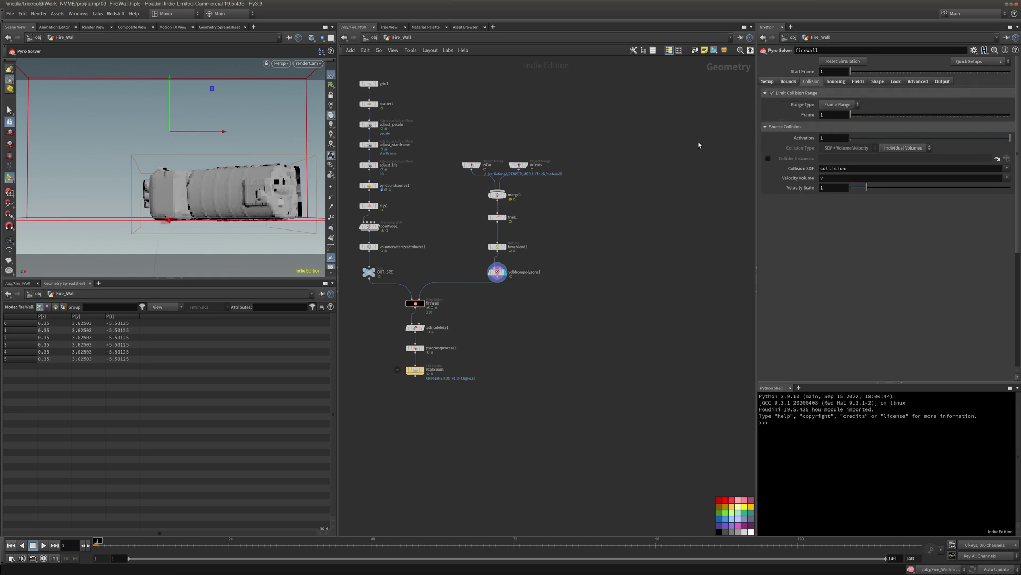
left_click(838, 113)
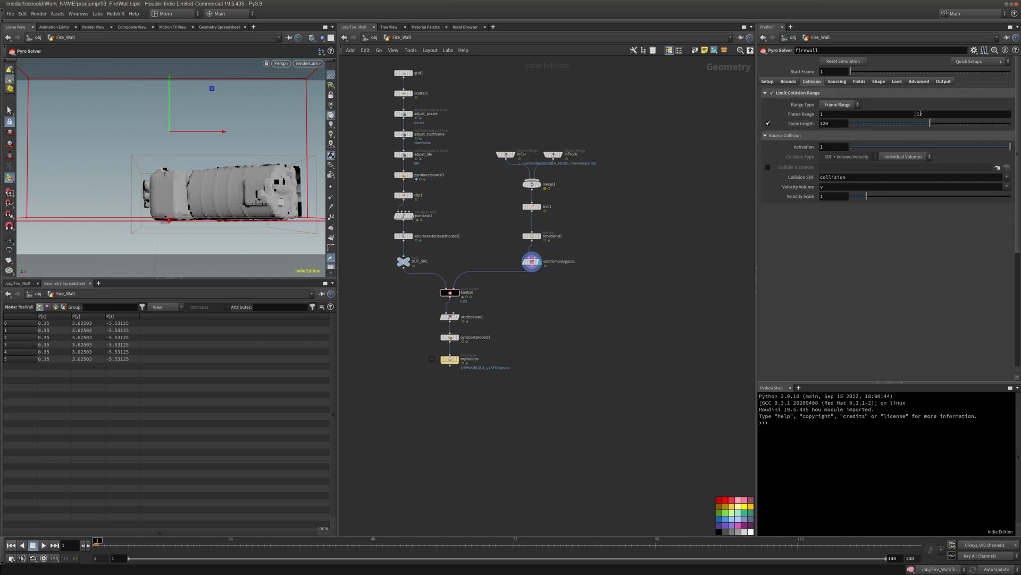
left_click_drag(926, 114, 735, 132)
type("100")
key("Return")
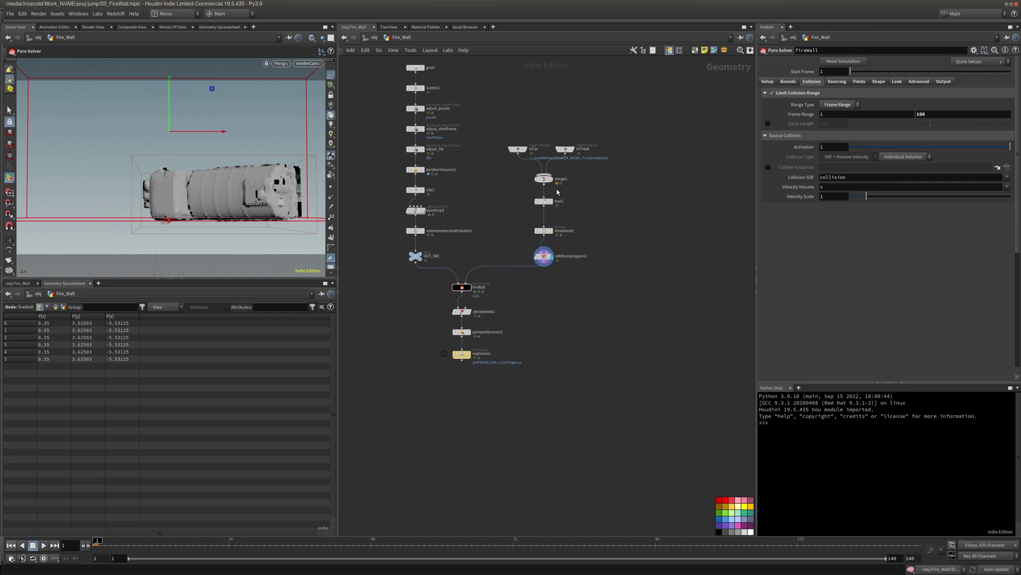
- Compare the solver's collision SDF field name with the distance VDB name on the vdbfrompolygons1 node
double_click(855, 180)
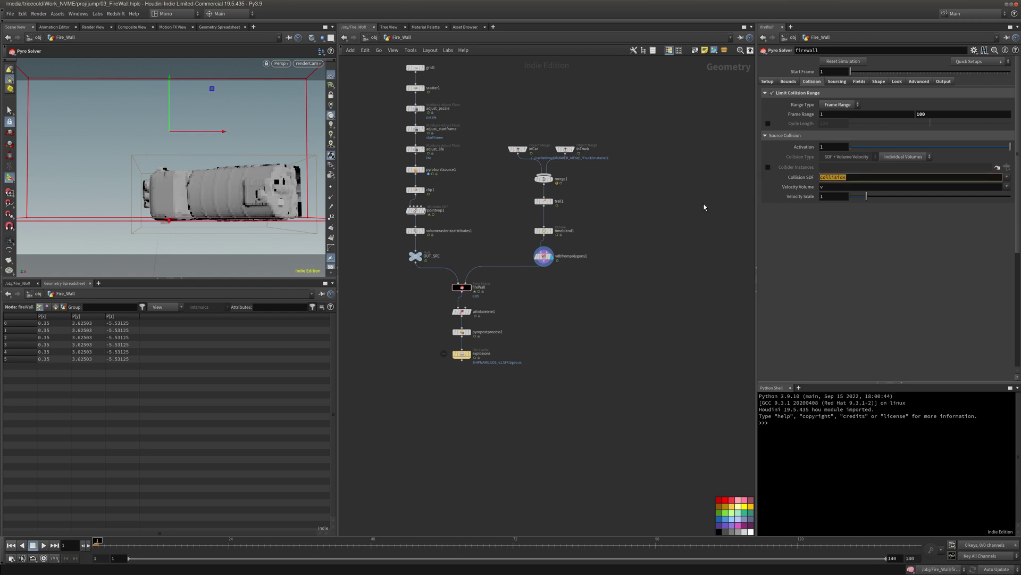
left_click_drag(486, 210, 621, 247)
left_click(551, 257)
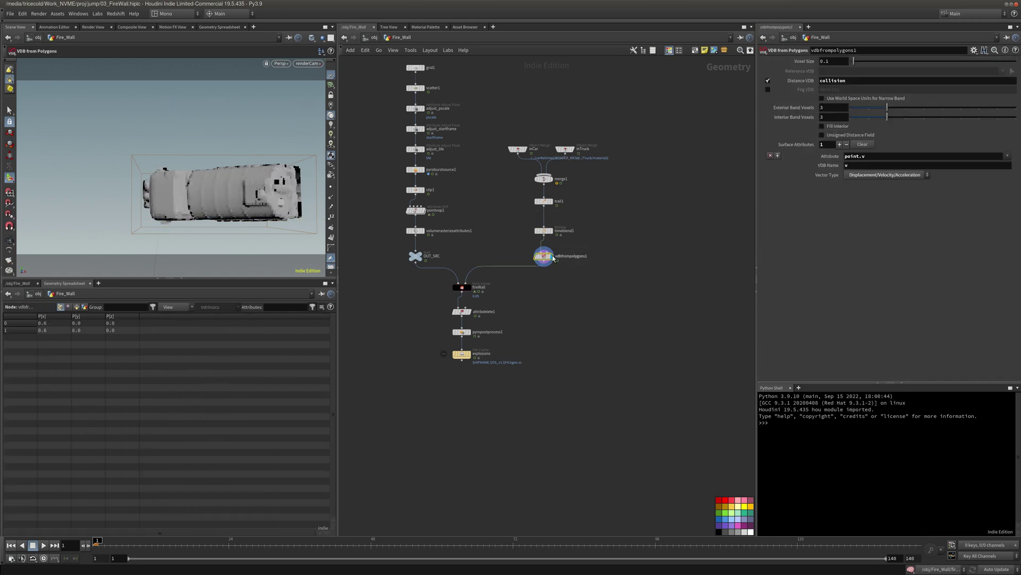
middle_click(553, 258)
- Set the source collision velocity scale on the fireWall solver to 0.1
left_click(462, 288)
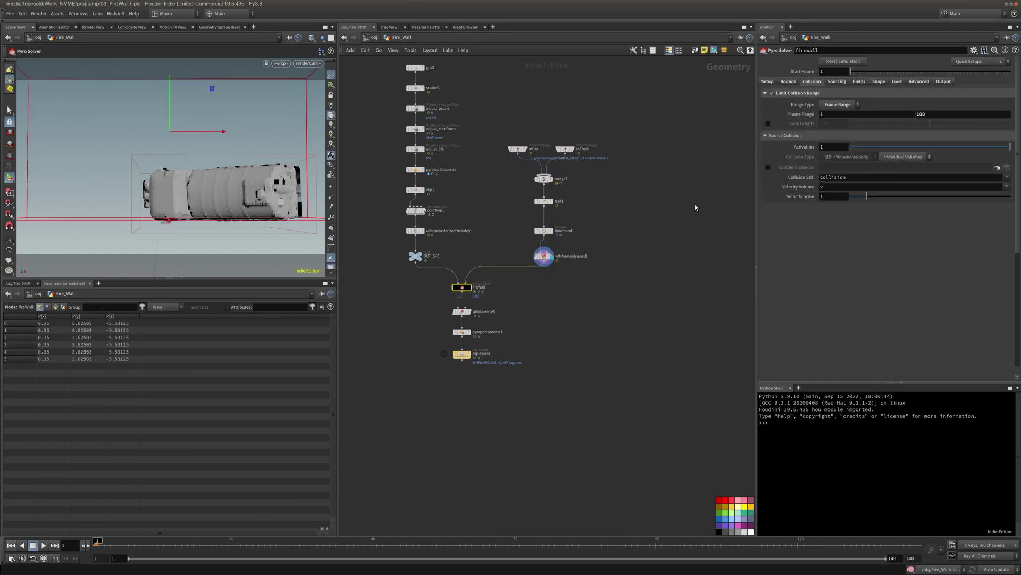
left_click(827, 197)
type(".1")
key("Return")
middle_click_drag(660, 218, 686, 205)
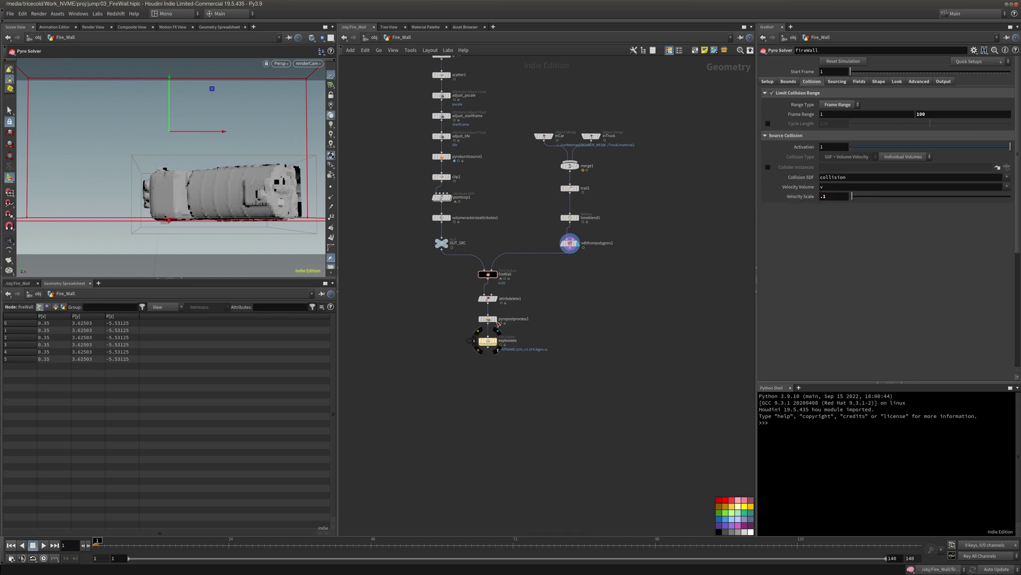
- Display the fireWall solver and play its simulation through the render camera
left_click(496, 274)
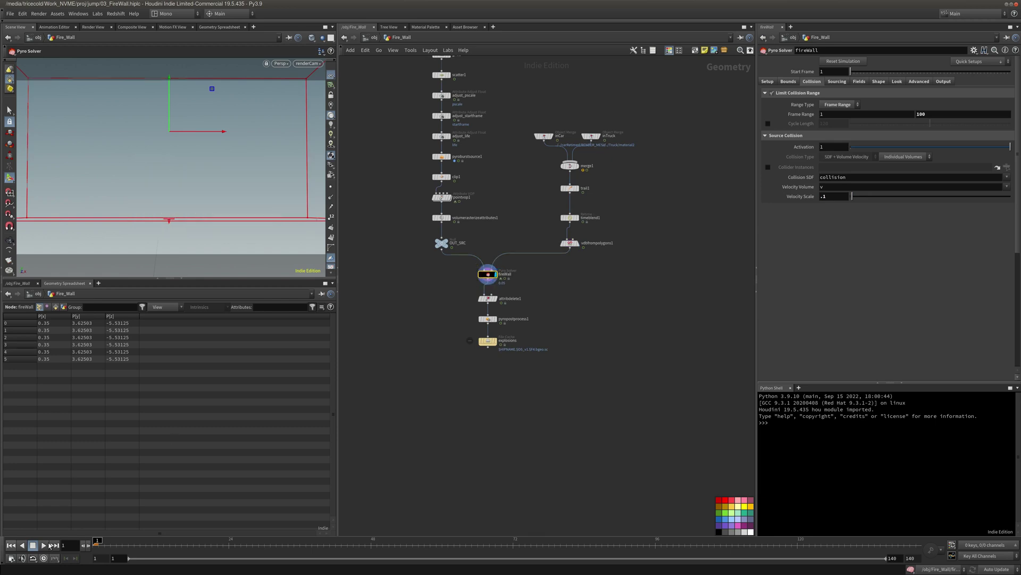
left_click(47, 545)
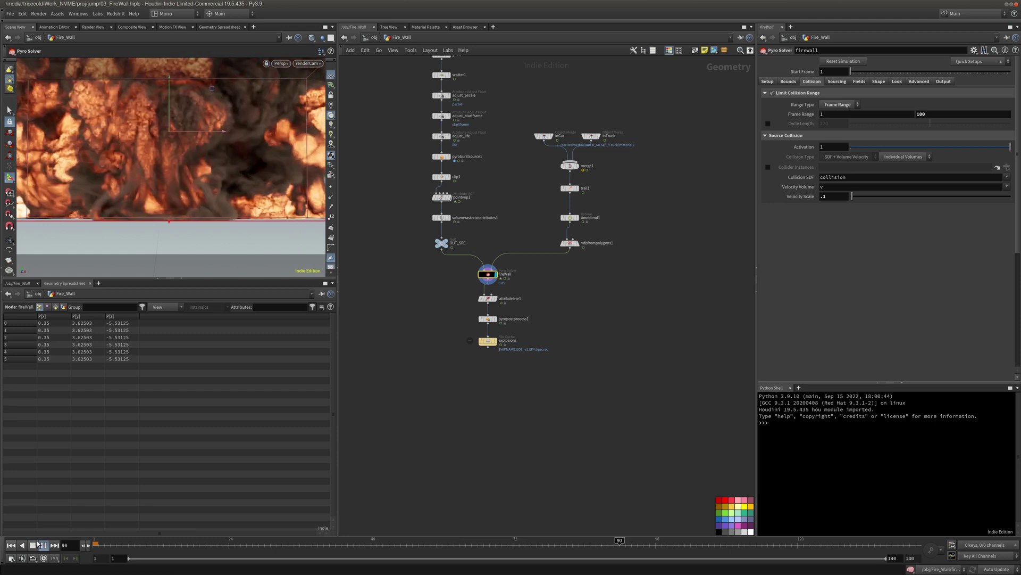
key("Escape")
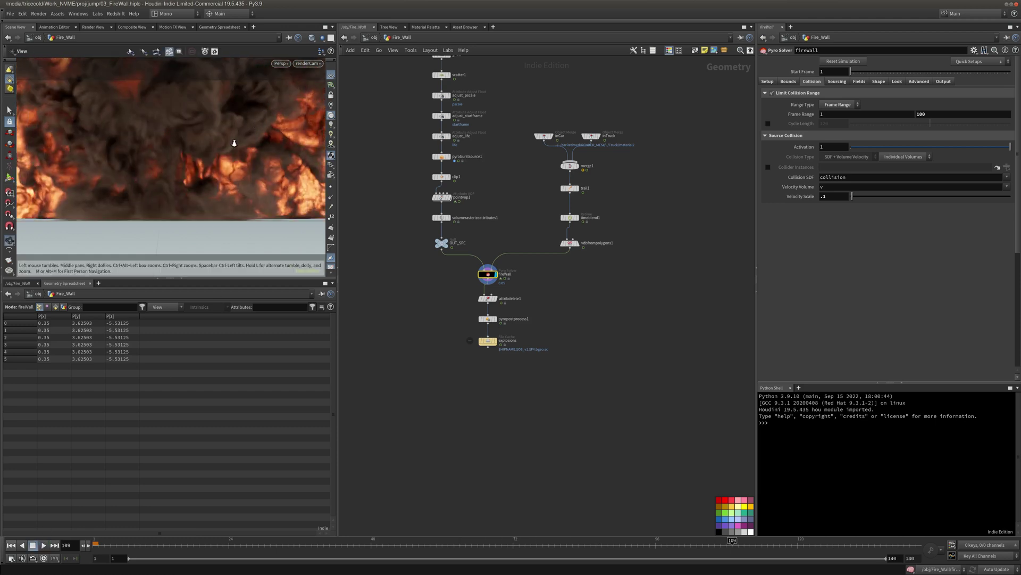
- Replay the fire simulation from the first frame in a free side view
left_click_drag(234, 143, 146, 159)
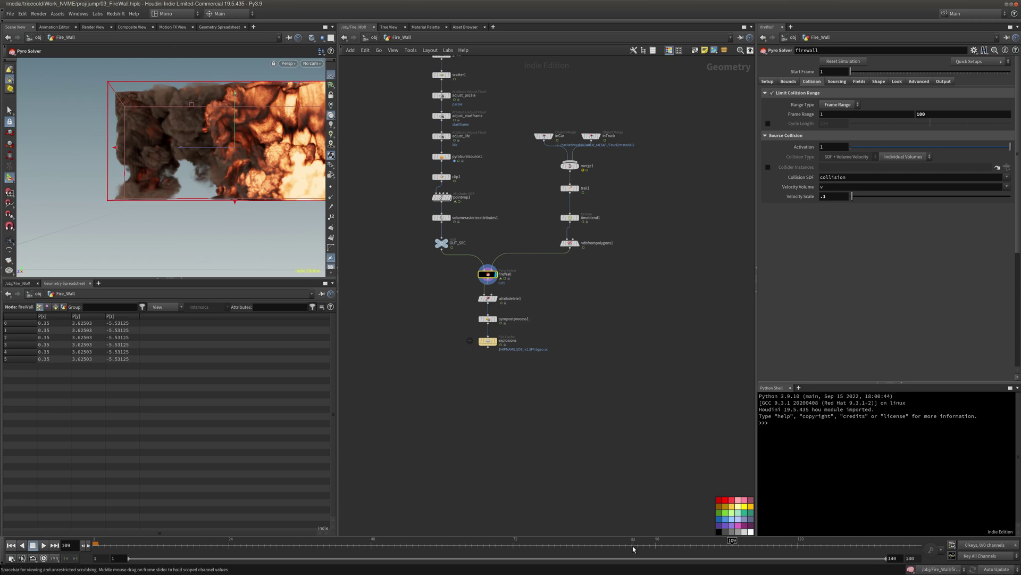
left_click(10, 545)
left_click(43, 545)
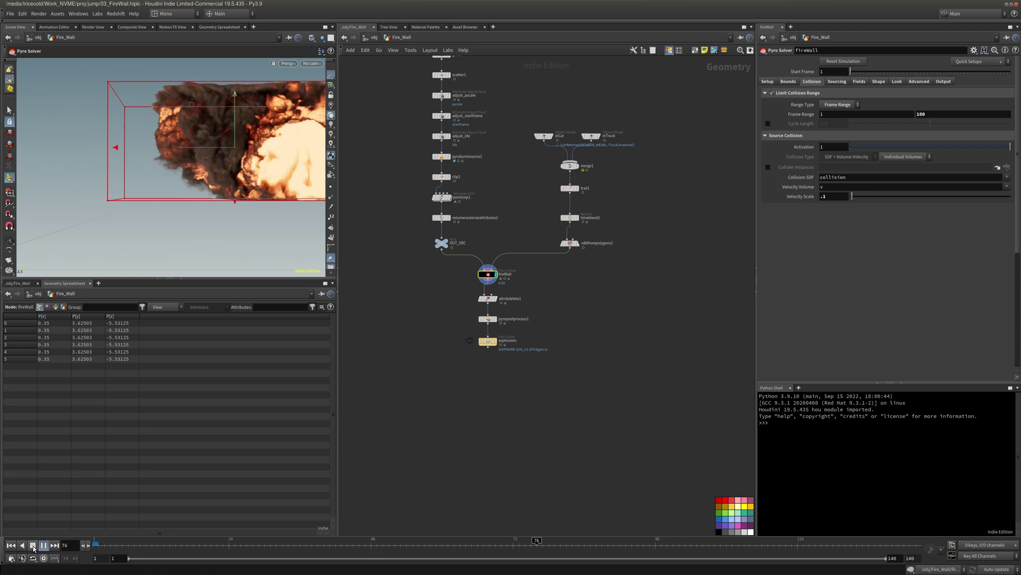
left_click(33, 546)
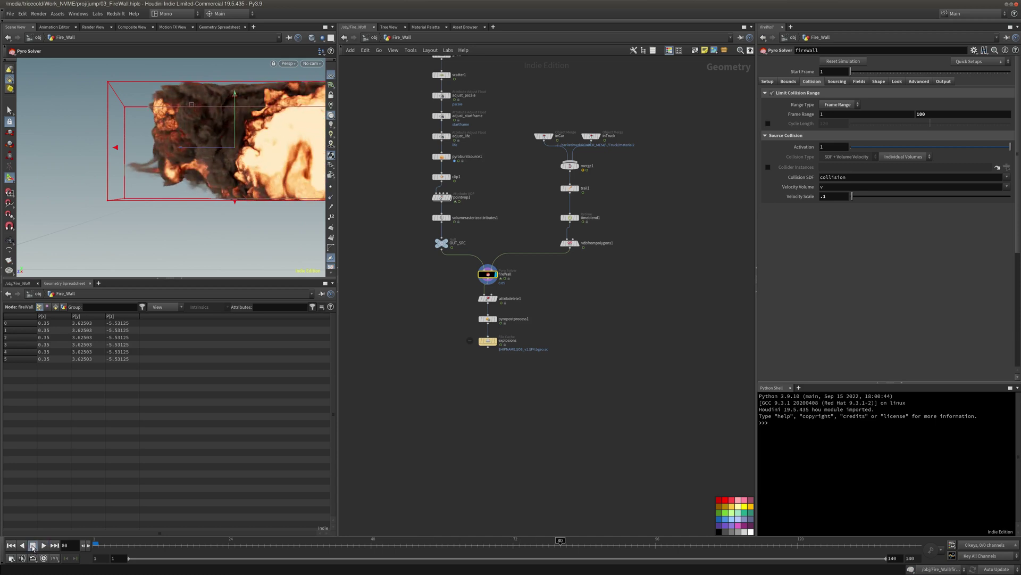
- Show the inCar node as a template and play the simulation on until the car has left the fire
left_click(537, 136)
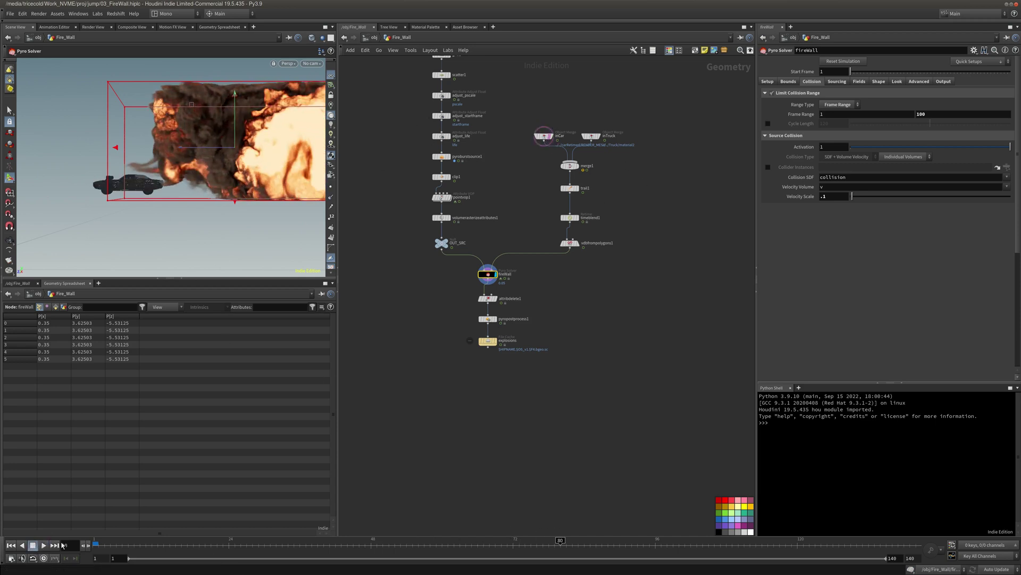
left_click(44, 545)
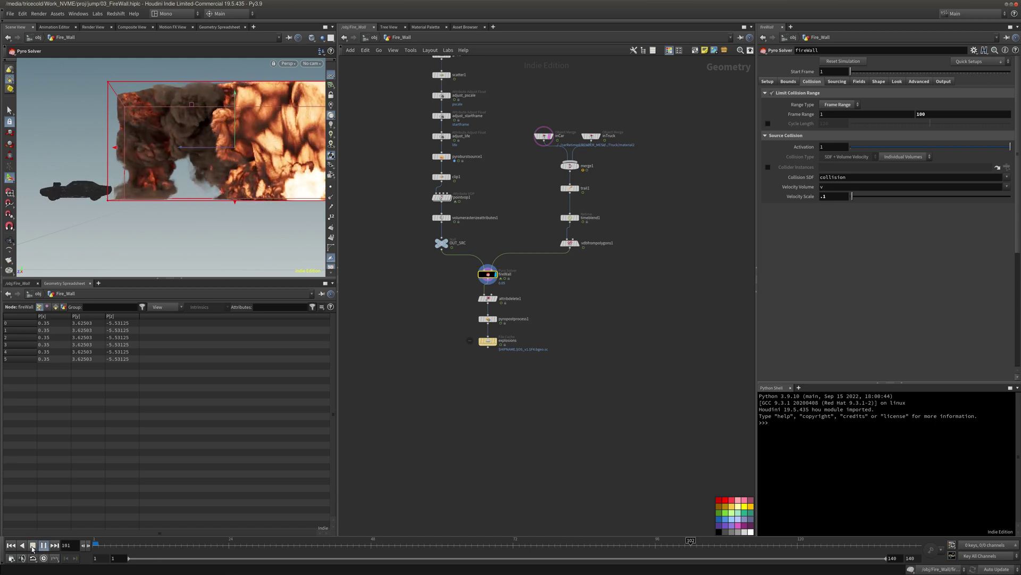
left_click(33, 546)
mouse_move(114, 149)
left_mouse_down("alt")
mouse_move(118, 162)
mouse_move(120, 153)
left_mouse_up("alt")
scroll(117, 162, "down", 3)
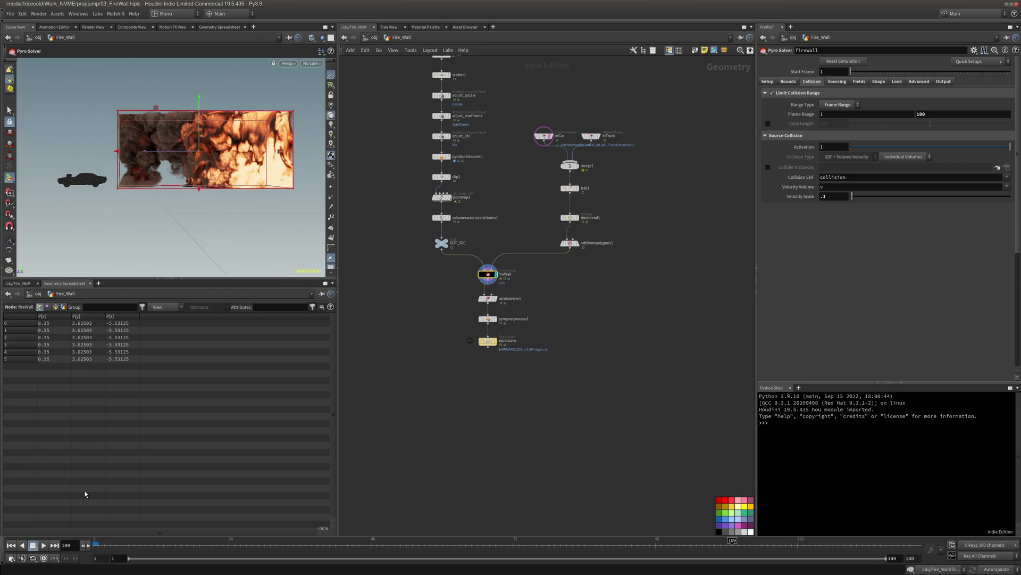
- Extend the fireWall solver's bounding box at the end where the car exits and replay the simulation
left_click(11, 545)
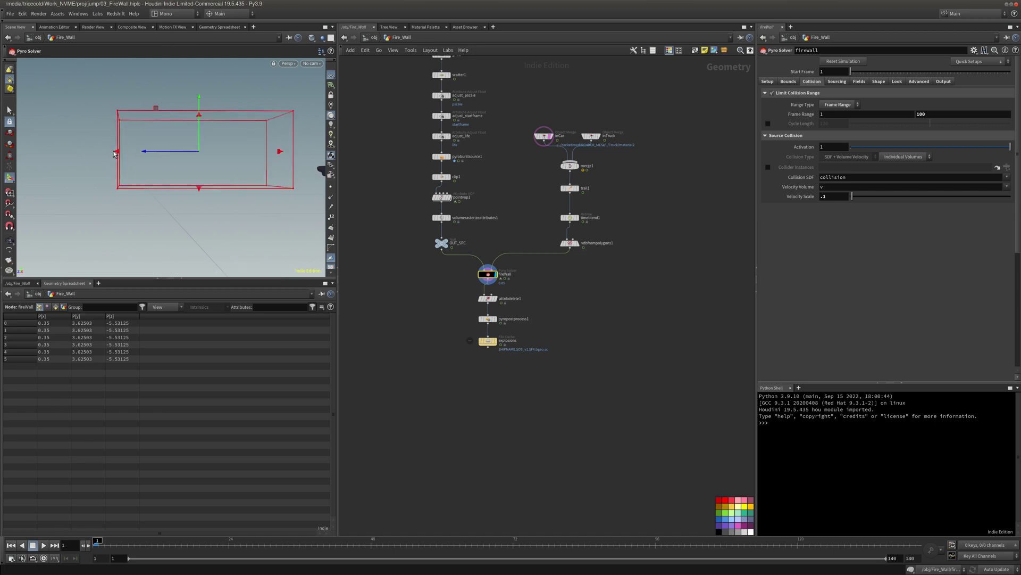
left_click_drag(115, 154, 89, 152)
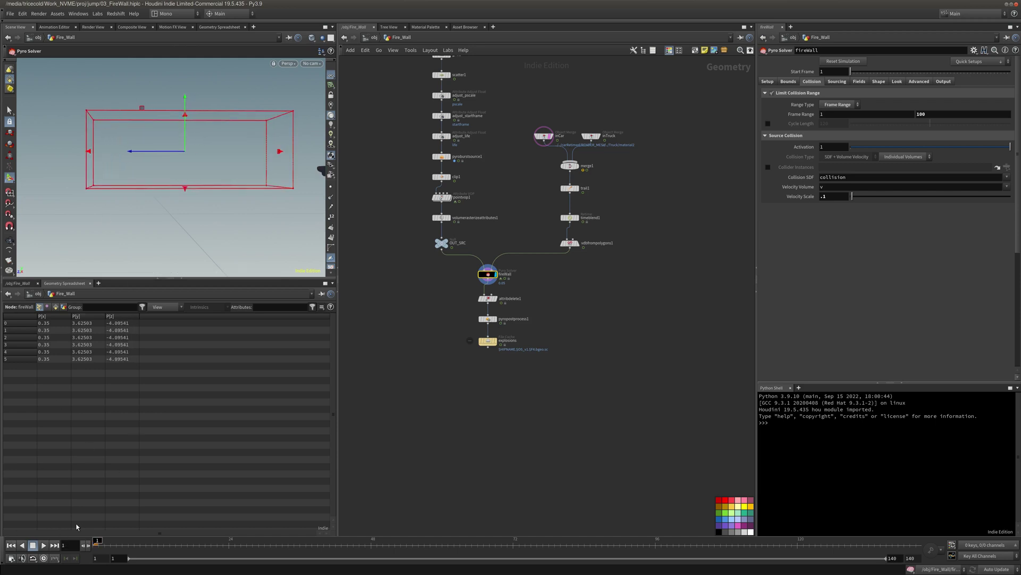
key("Up")
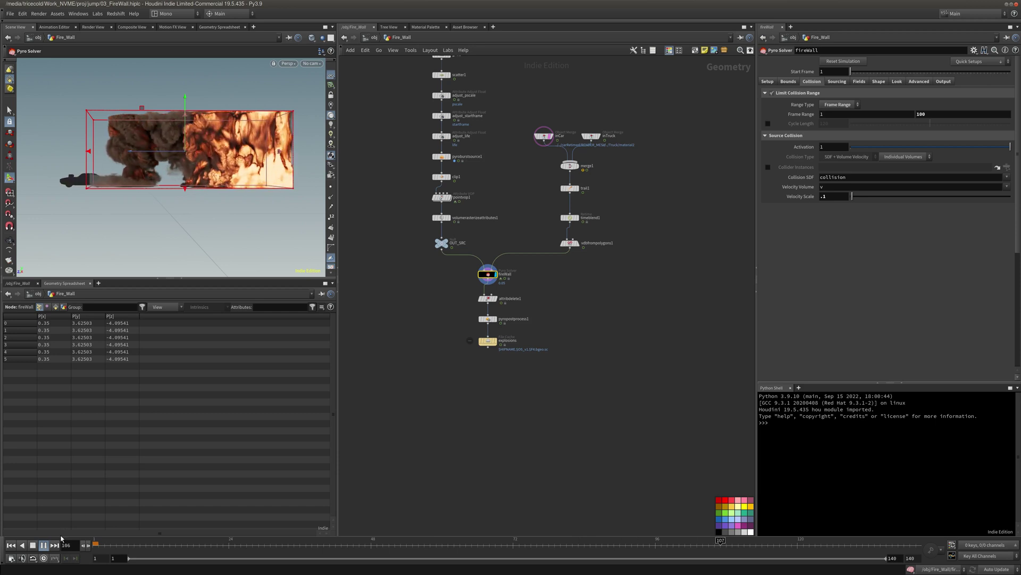
left_click(11, 545)
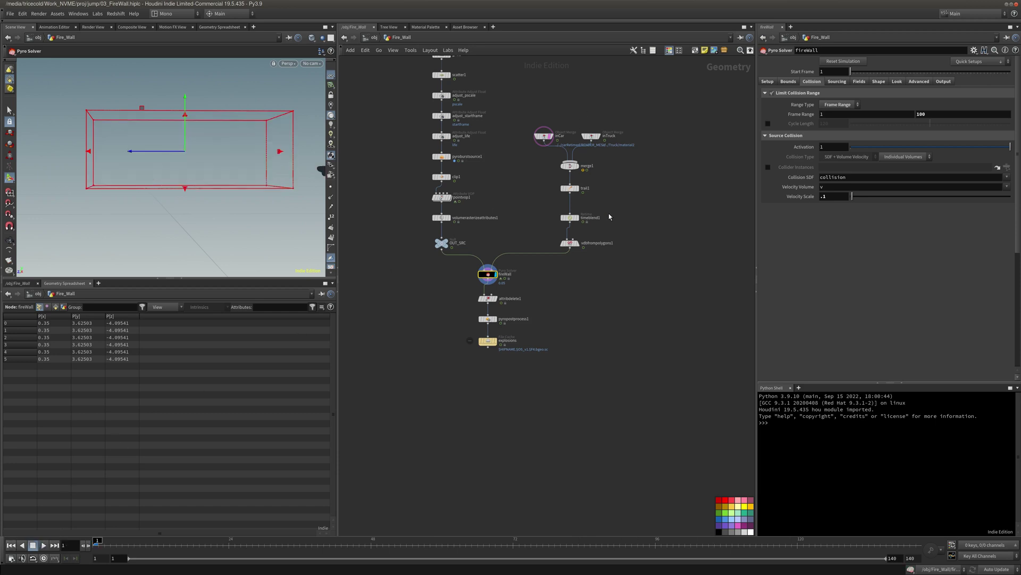
- Set the voxel size of the vdbfrompolygons1 collision node to 0.025
left_click_drag(615, 233, 516, 261)
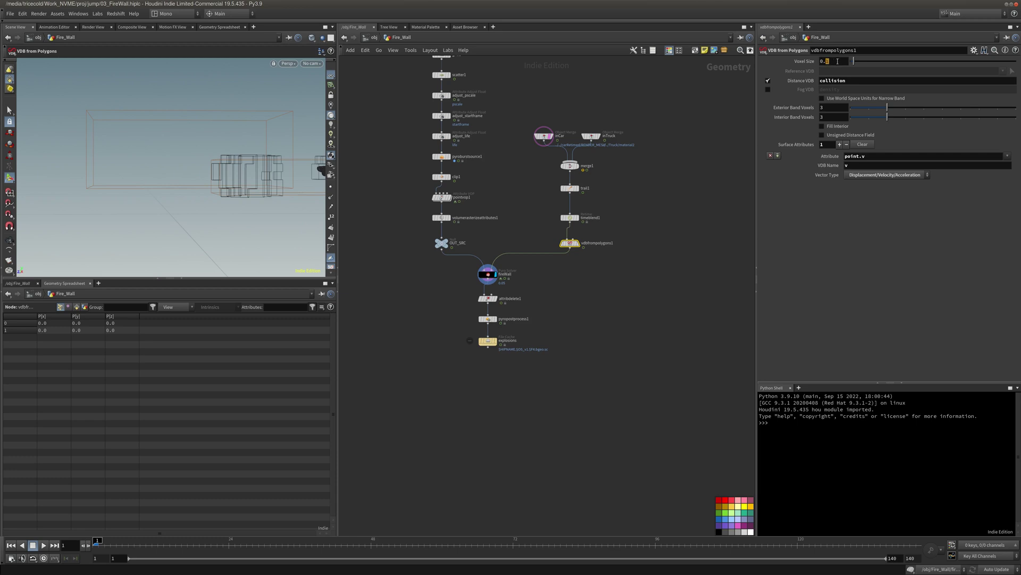
type("025")
key("Return")
- Play the simulation with the finer collision volume, then return to the first frame
left_click(43, 545)
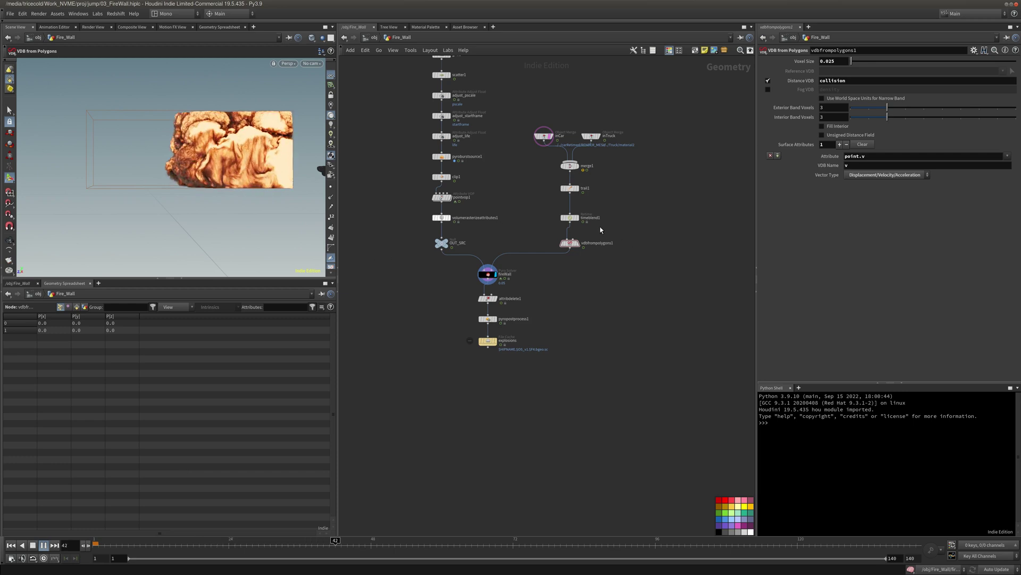
middle_click_drag(600, 230, 599, 241)
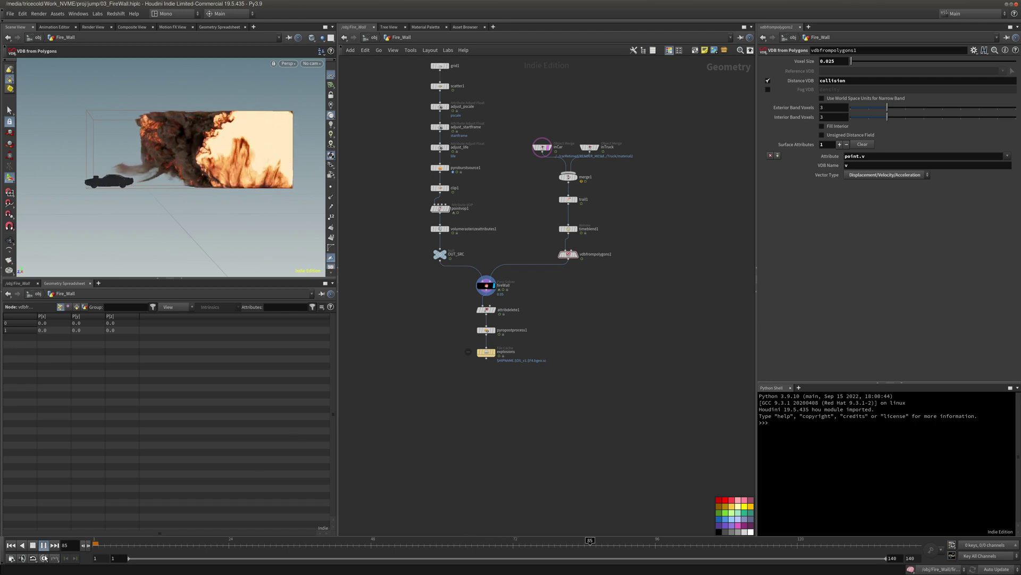
left_click(33, 547)
left_click(12, 545)
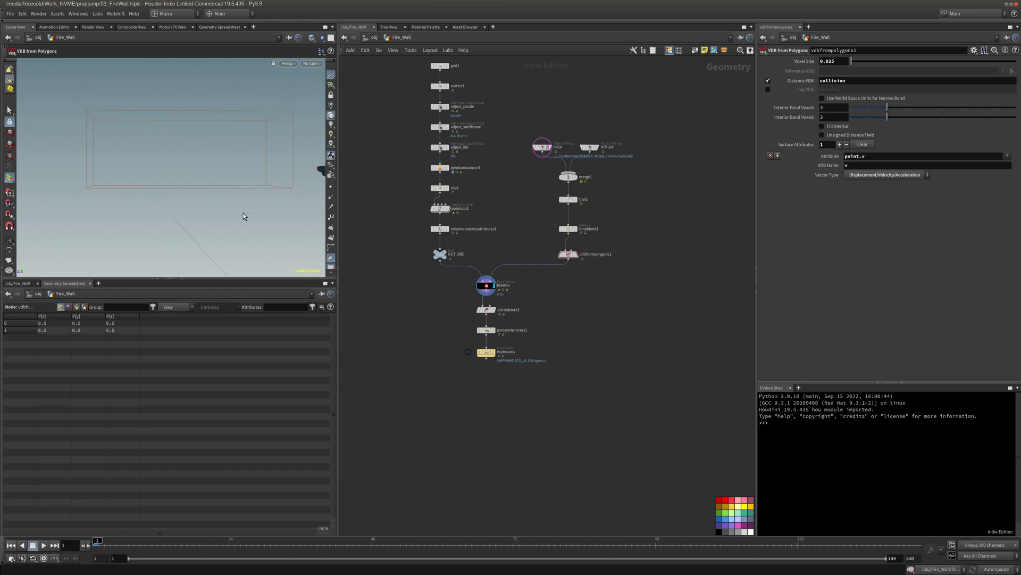
- Save the scene and look through renderCam in the viewport
left_click(10, 13)
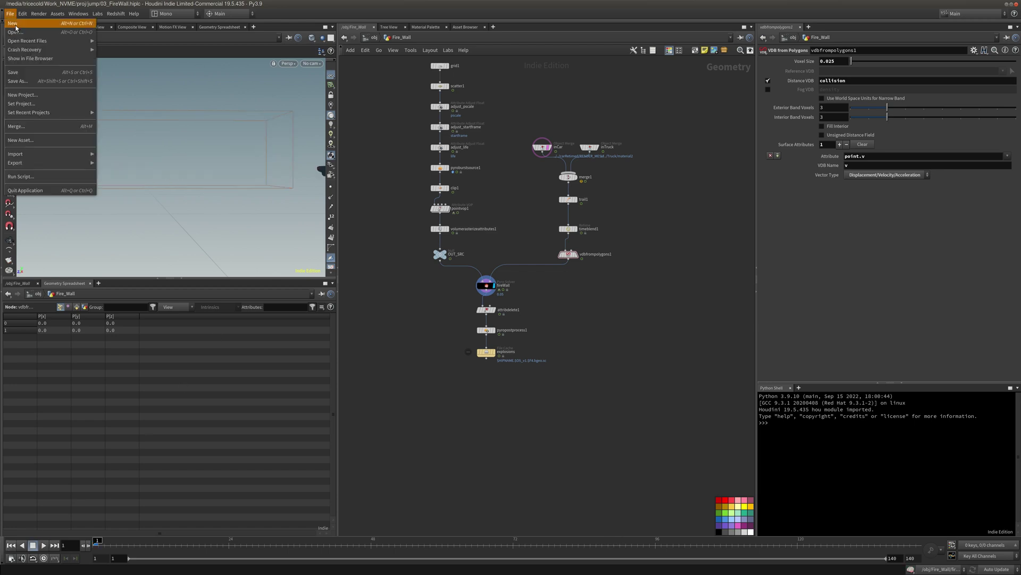
left_click(22, 73)
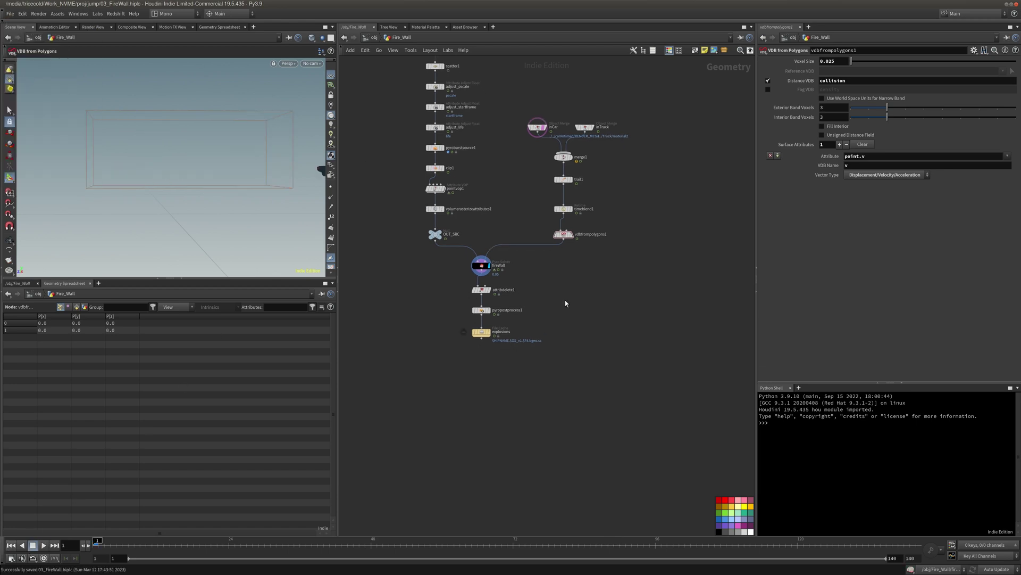
left_click(311, 64)
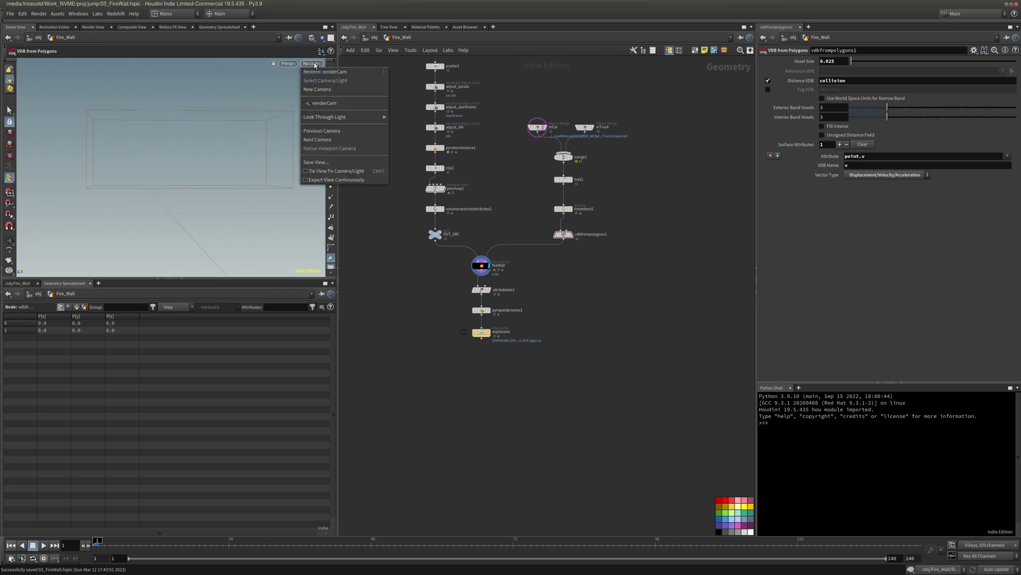
left_click(344, 105)
- Change the fireWall solver's voxel size expression to 0.025 * 1
left_click_drag(457, 276, 456, 276)
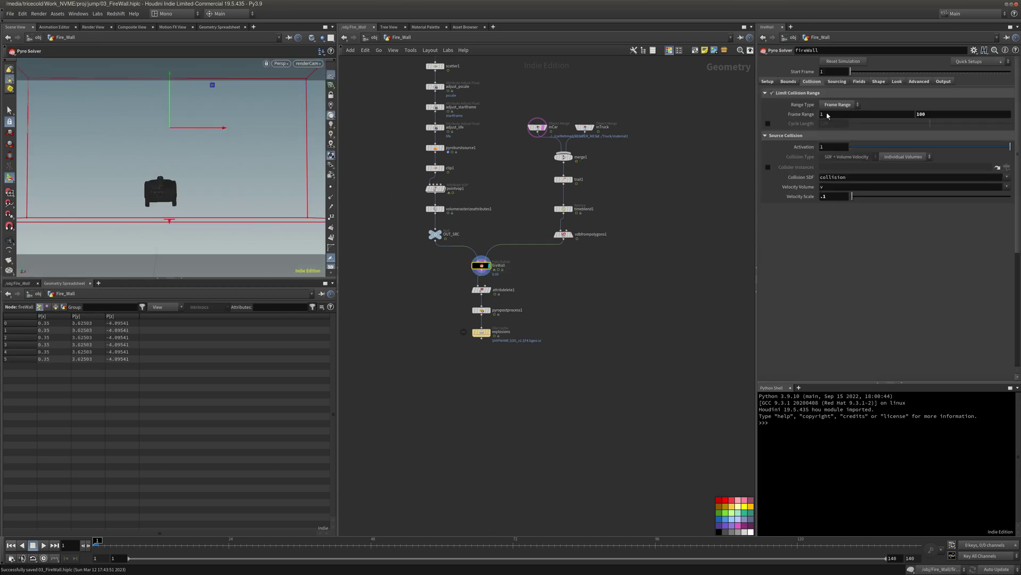
left_click(768, 82)
key("BackSpace")
type("1")
key("Return")
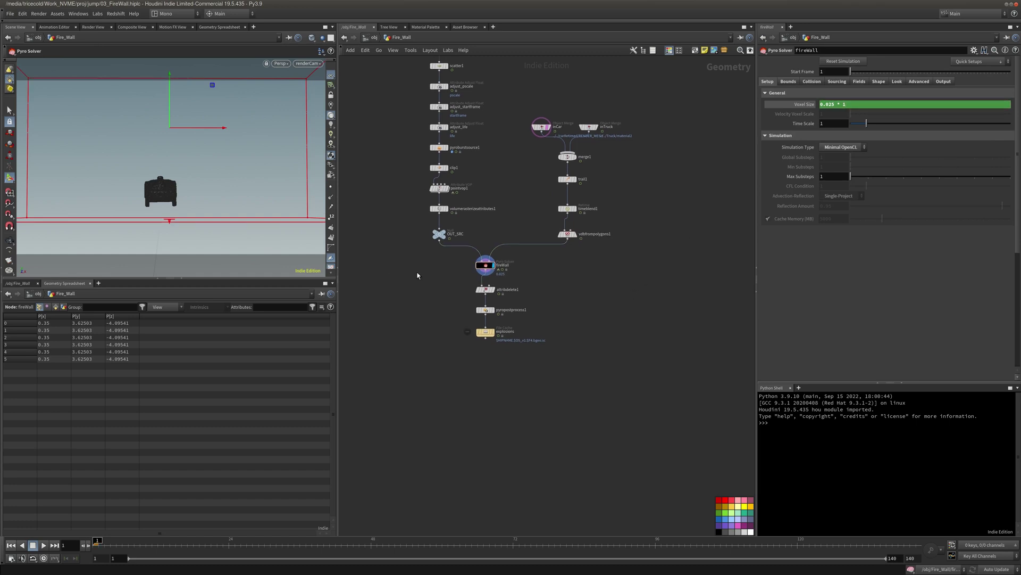
- Review the fireWall solver's disturbance and turbulence shaping settings, then return to its general setup
left_click(879, 83)
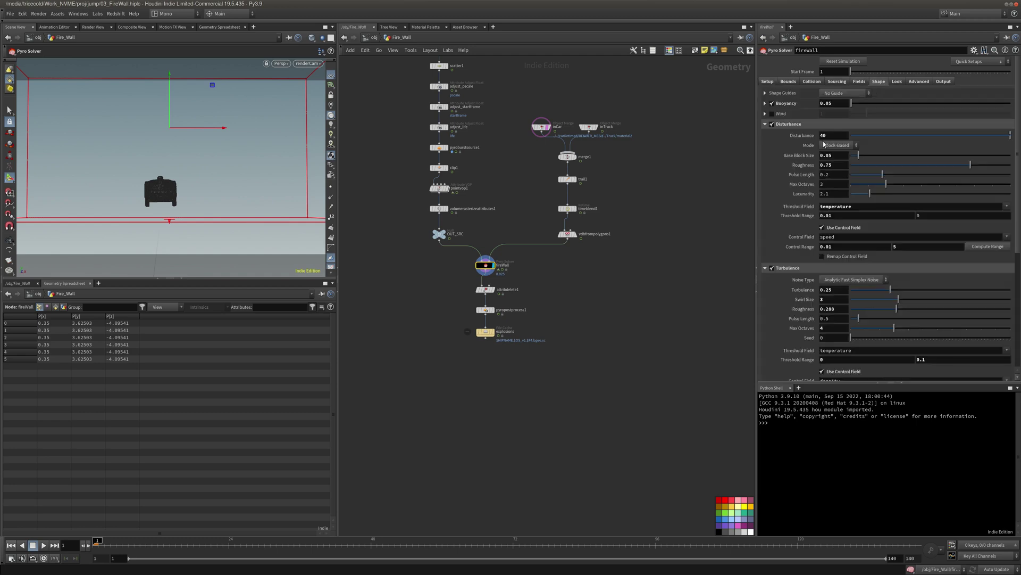
middle_click_drag(659, 210, 672, 202)
left_click(767, 81)
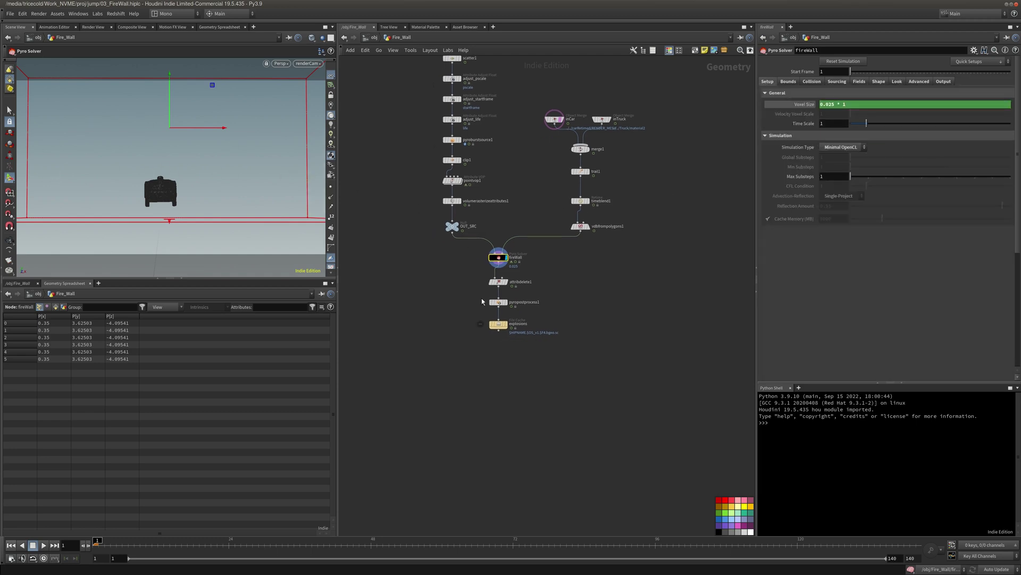
- Select the explosions file cache node and make it the displayed node
middle_click_drag(441, 311, 438, 313)
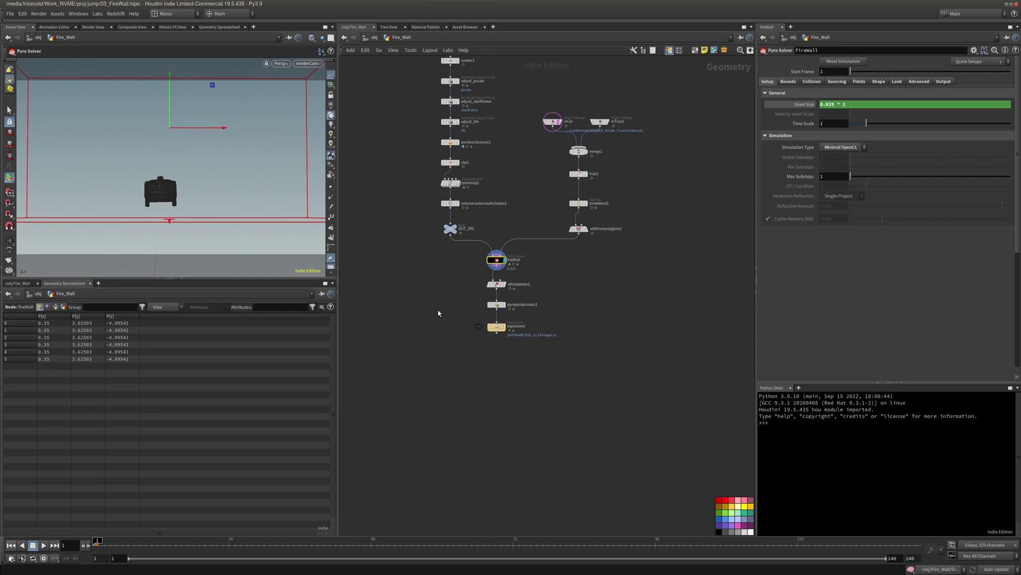
left_click(504, 326)
left_click(501, 330)
middle_click_drag(575, 314, 574, 313)
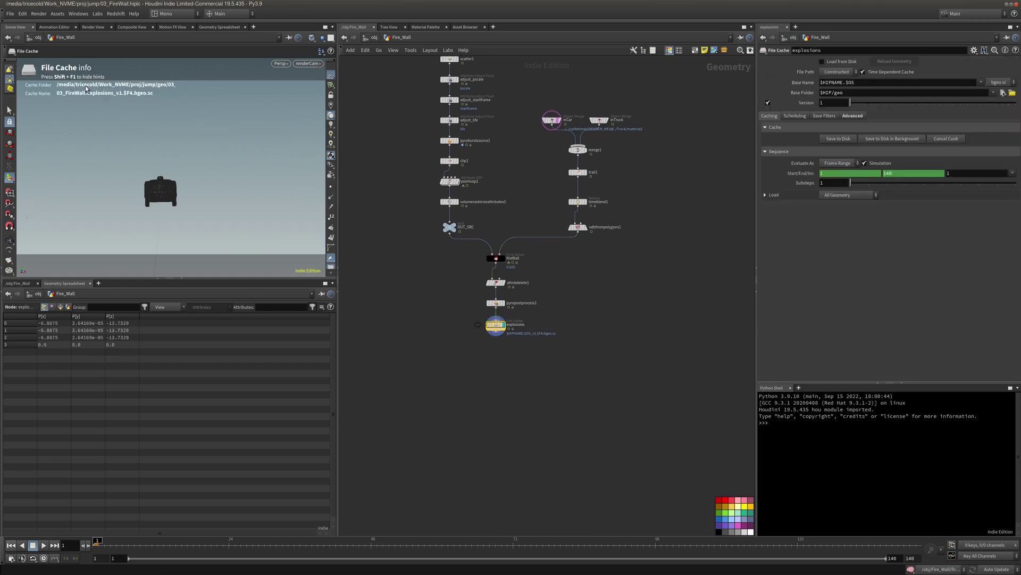
- Save the scene and replace the scene view with the Animation Editor
left_click(15, 13)
left_click(16, 72)
left_click(59, 28)
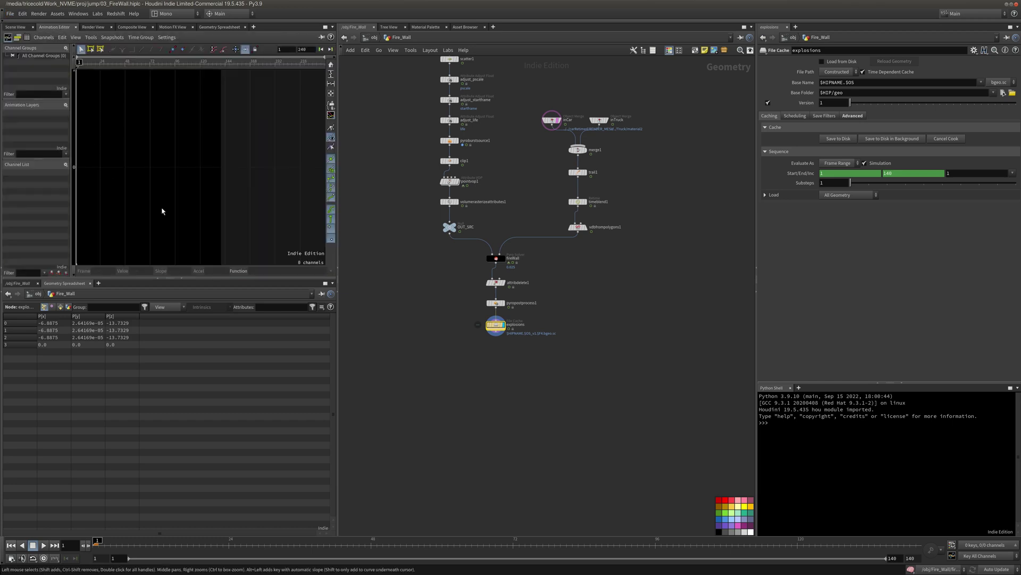
- Remove the channel from the explosions cache's end frame and set the end frame to 100
middle_click_drag(446, 325, 442, 332)
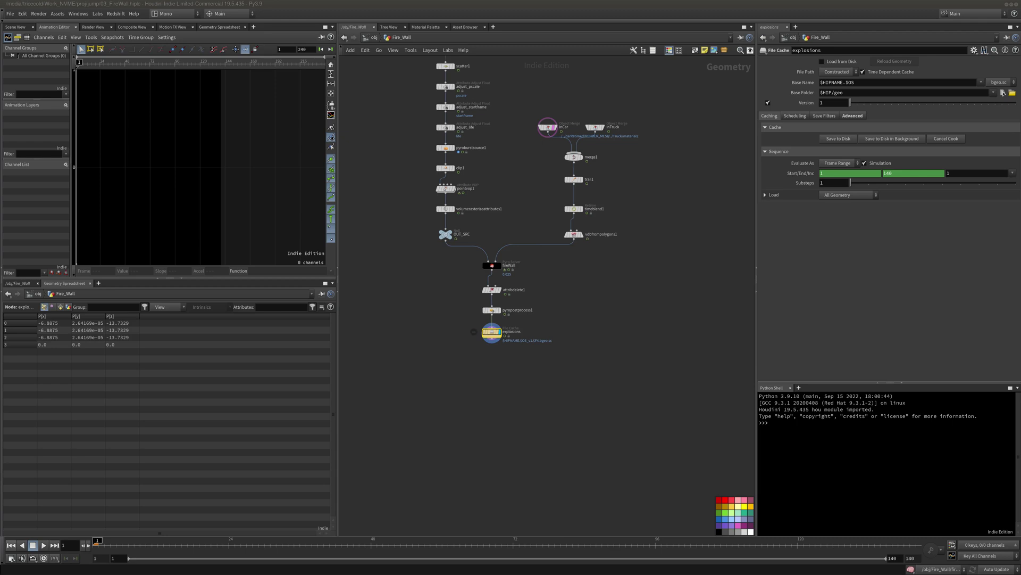
middle_click_drag(541, 185, 505, 207)
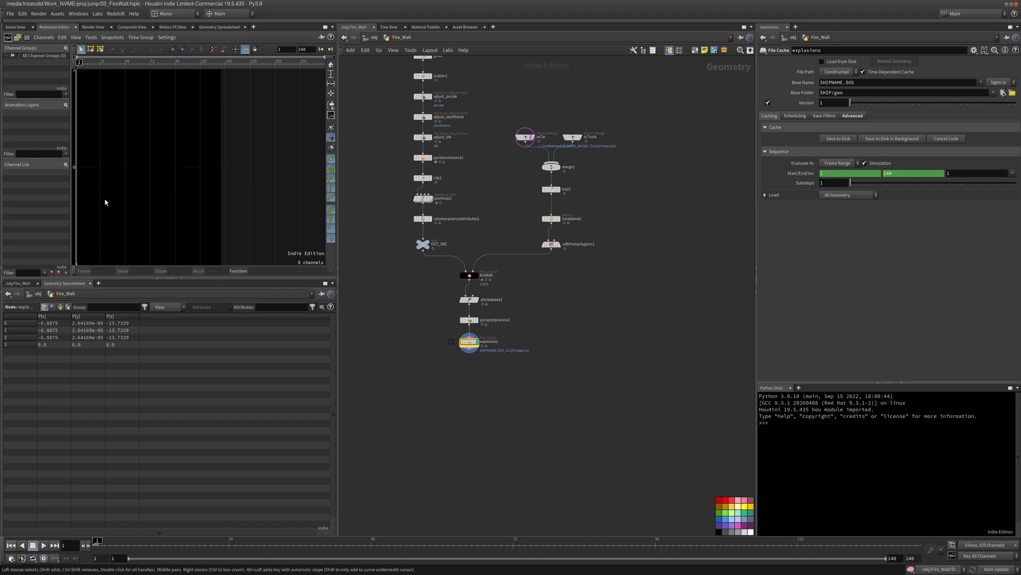
left_click(1003, 93)
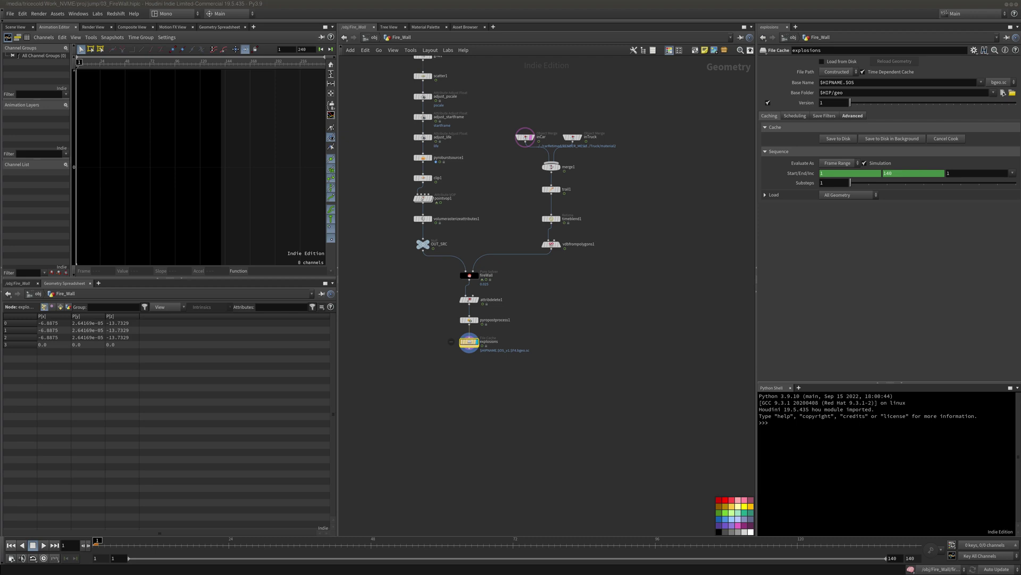
right_click(914, 175)
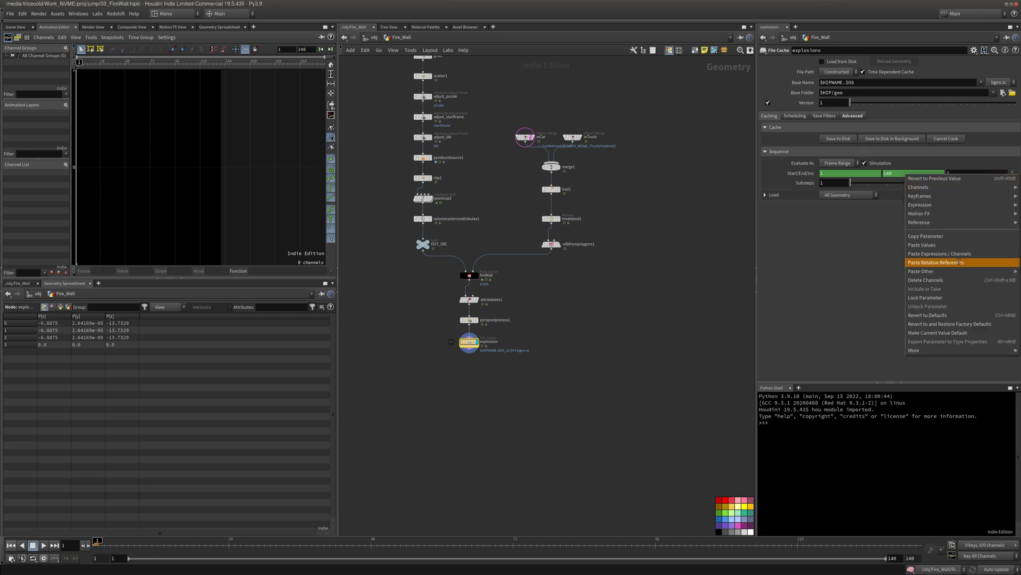
left_click(936, 276)
key("BackSpace")
key("BackSpace")
type("00")
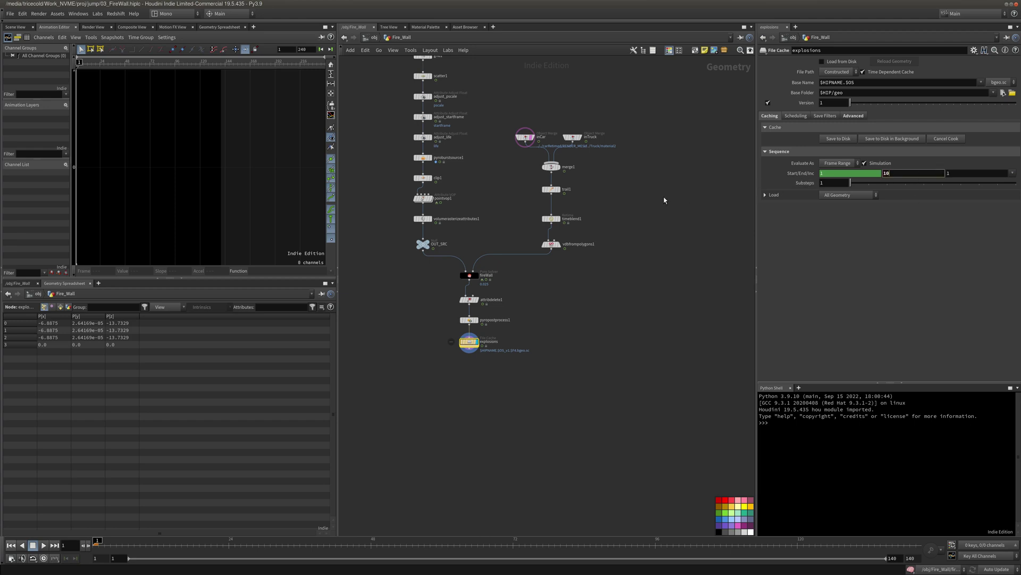
left_click(682, 184)
- Shorten the file cache's base name to $OS and rename the explosions node to fireWall
left_click(803, 92)
left_click(803, 91)
left_click_drag(846, 83, 821, 83)
key("BackSpace")
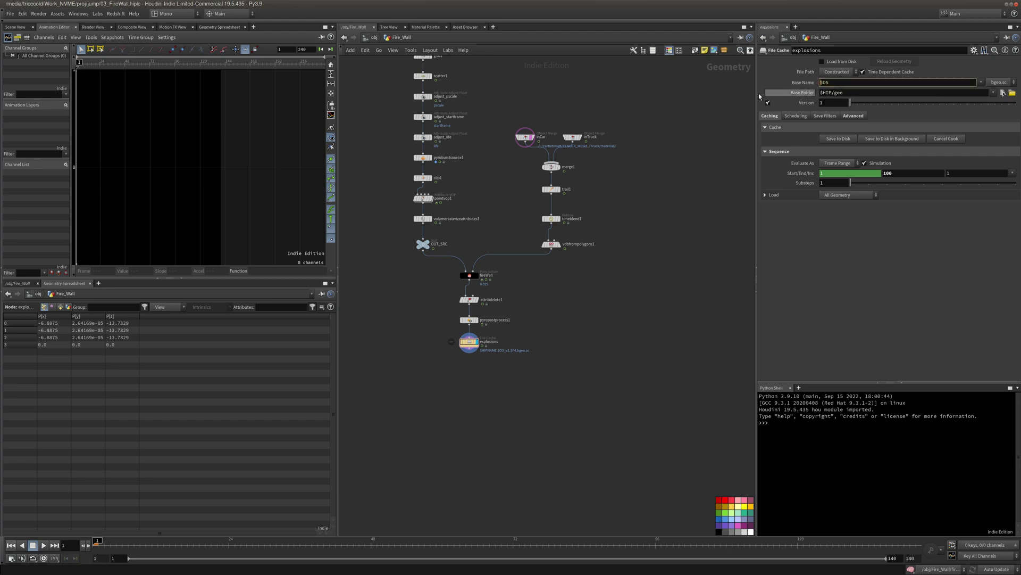
key("Return")
double_click(841, 51)
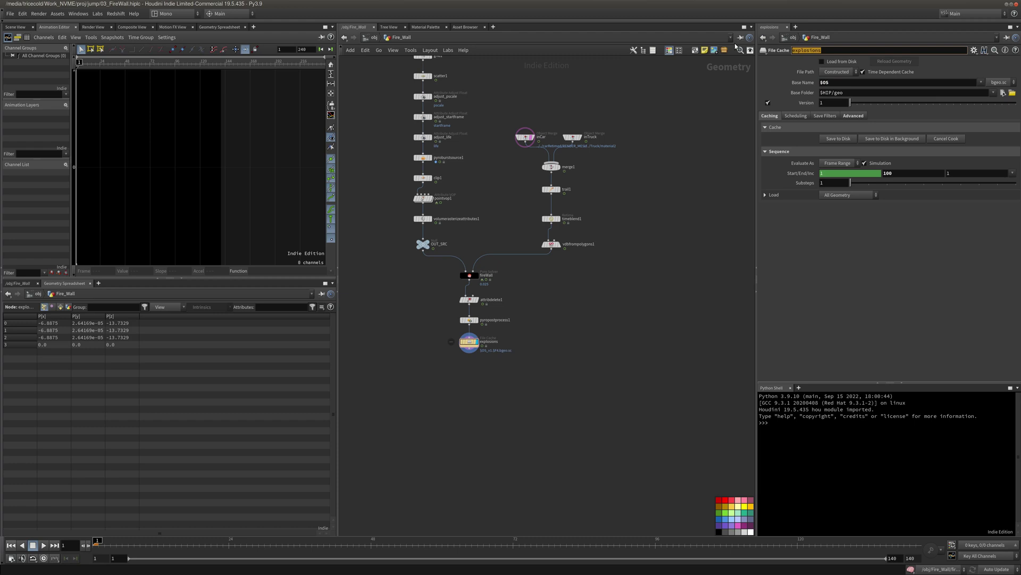
type("fireWall")
key("Return")
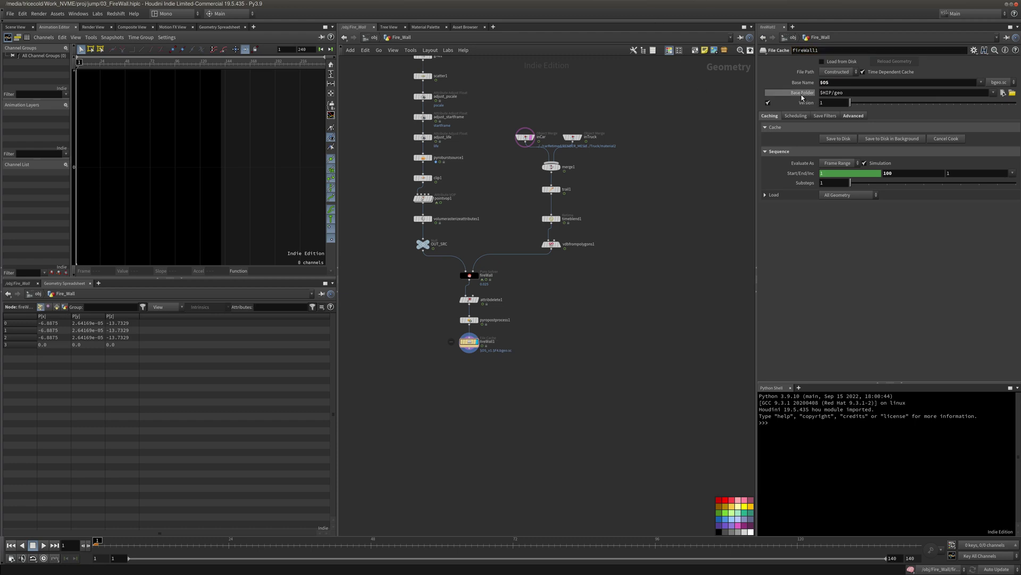
- Set the file cache's base folder to $HIP/geo/caches/pyro
left_click(802, 95)
left_click(798, 95)
double_click(835, 93)
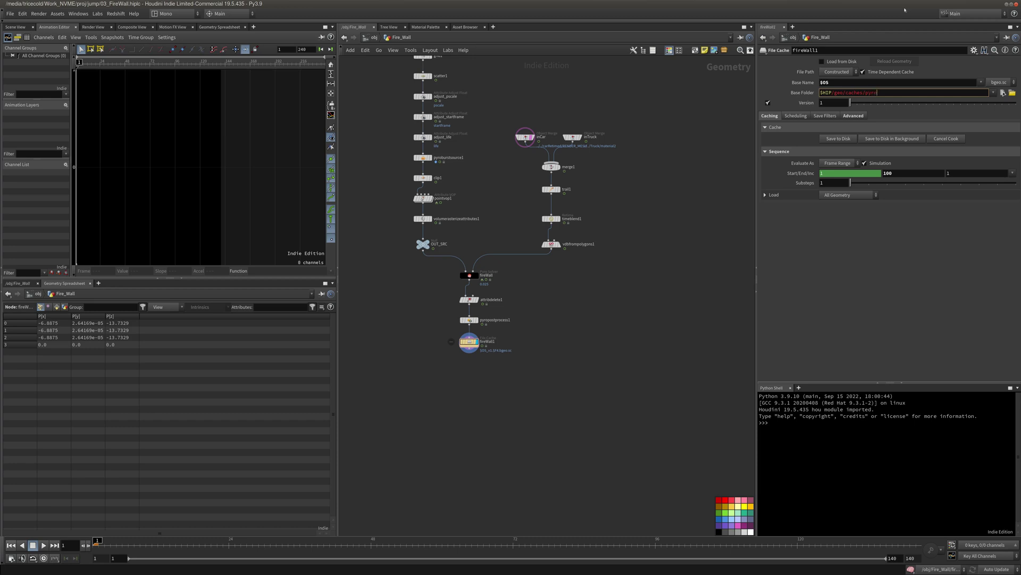
key("Return")
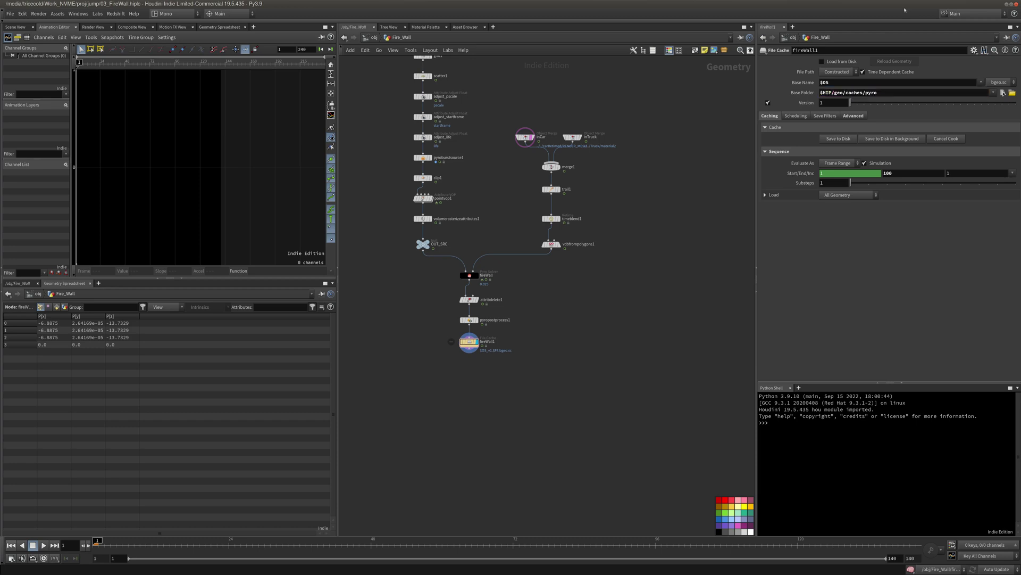
- Check the base folder's expanded path and remove the pyro subfolder, leaving $HIP/geo/caches/
left_click(801, 94)
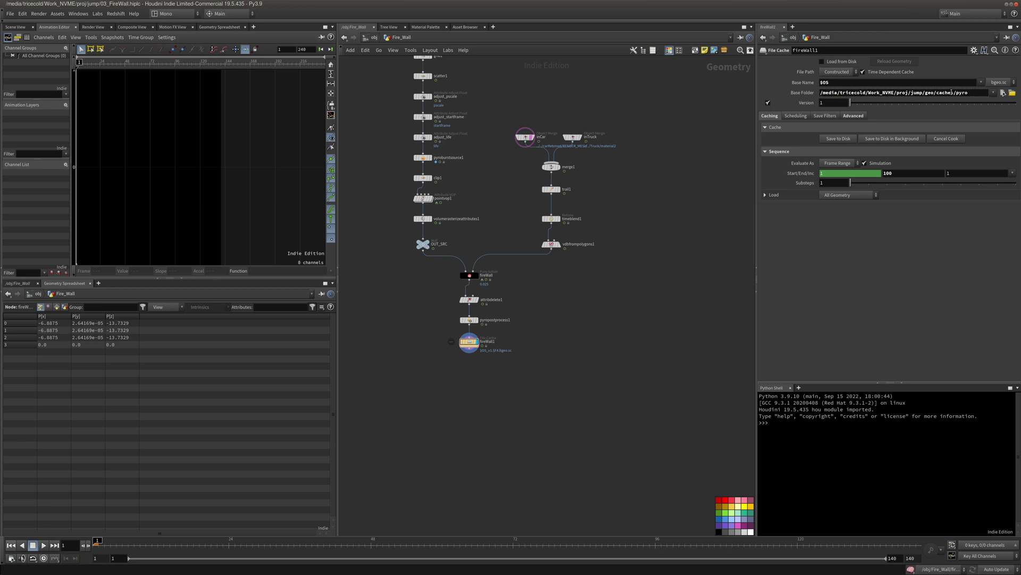
left_click(802, 93)
double_click(867, 94)
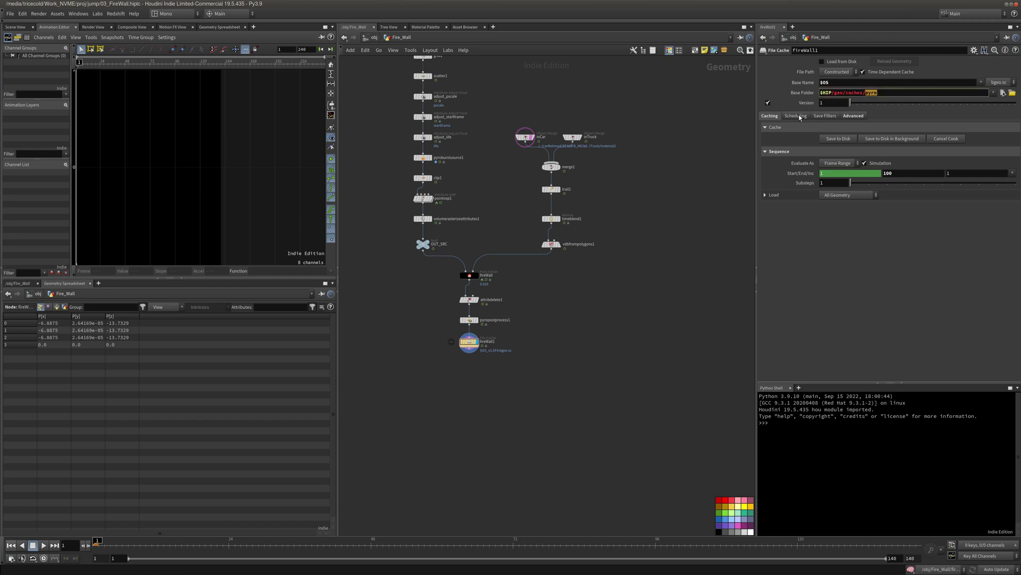
left_click(855, 84)
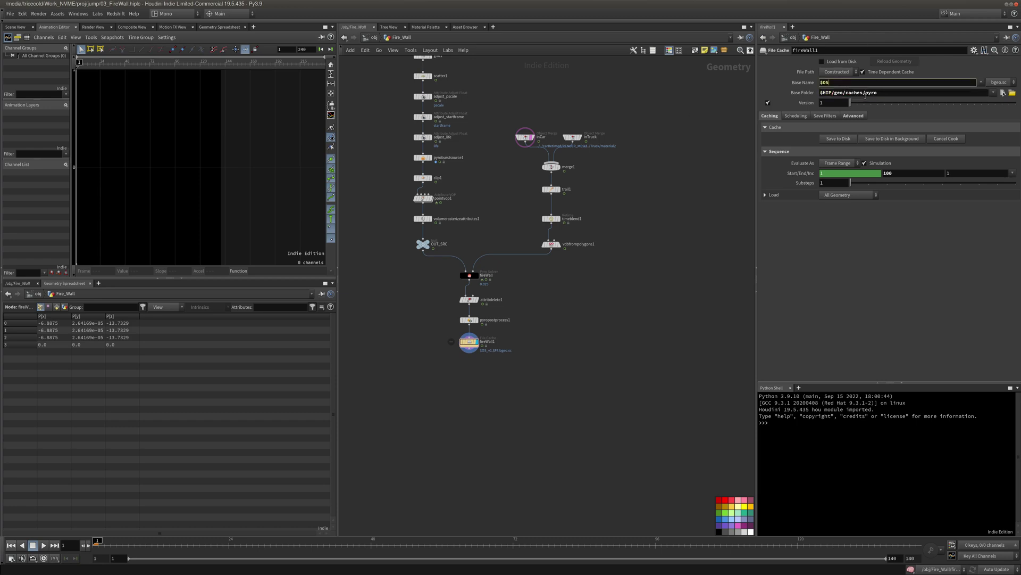
double_click(866, 95)
key("BackSpace")
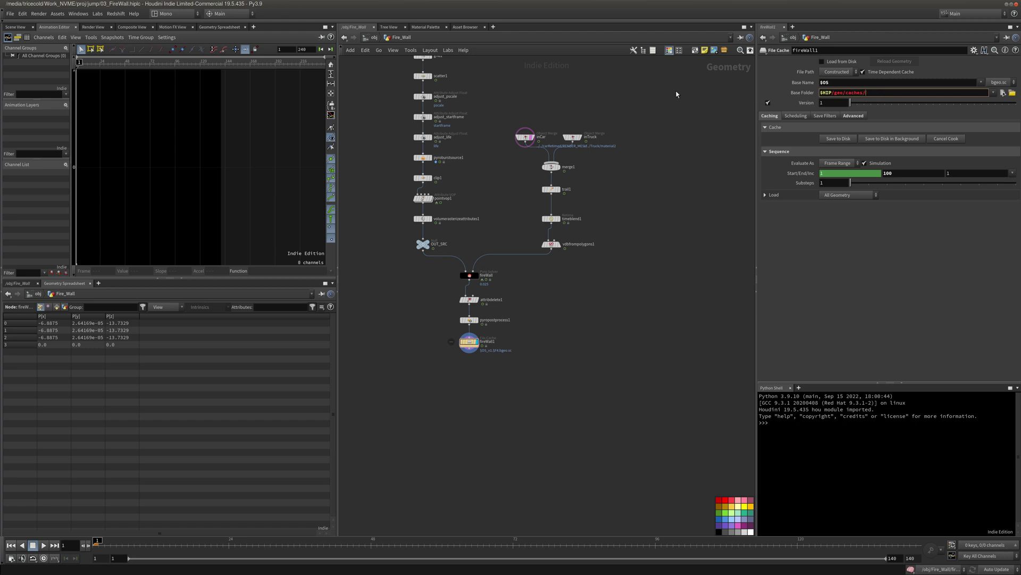
left_click(801, 94)
left_click(828, 94)
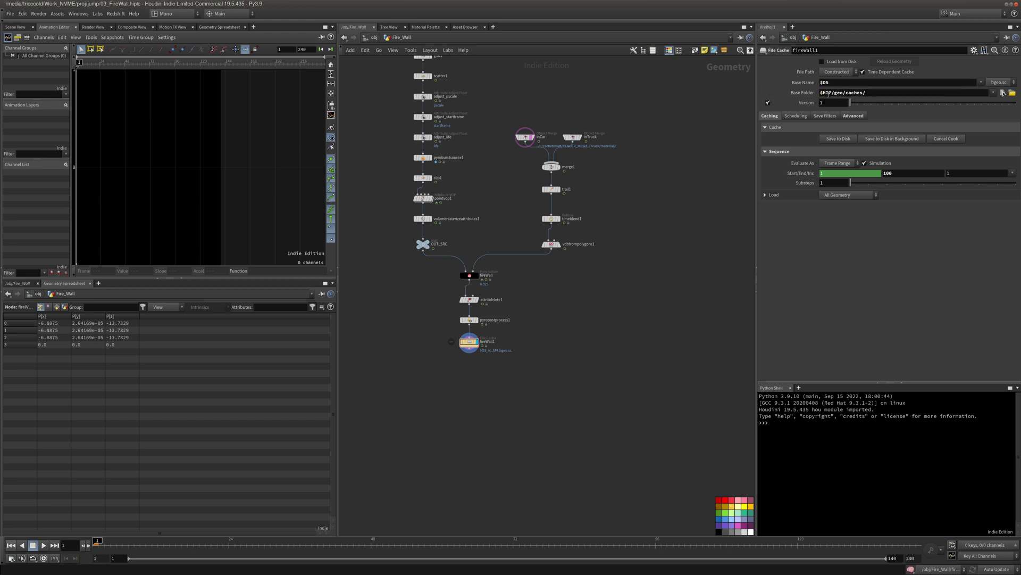
- Rename the file cache node to fireWall_SIM and save the scene
left_click(831, 53)
type("_")
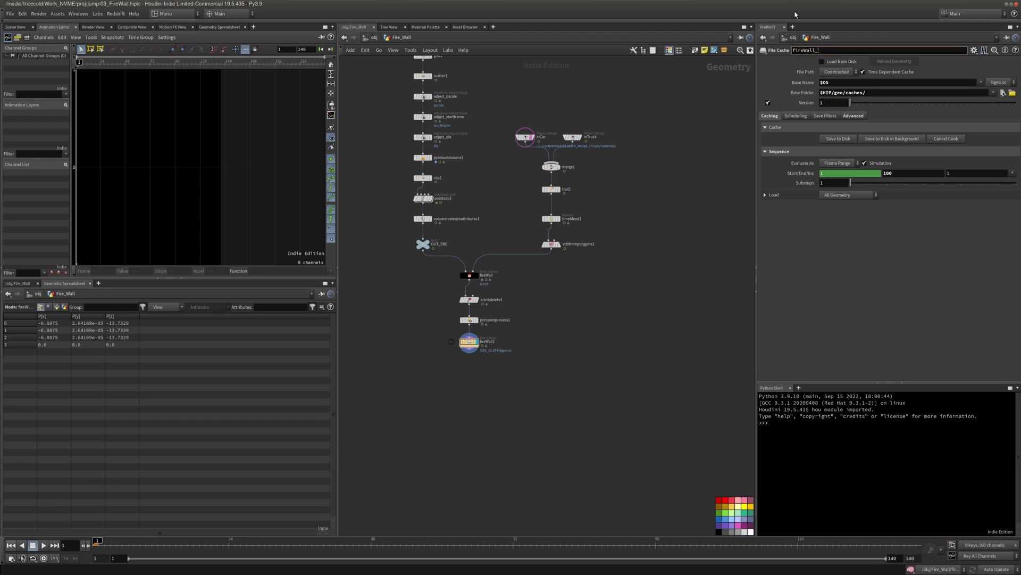
type("SIM")
key("Return")
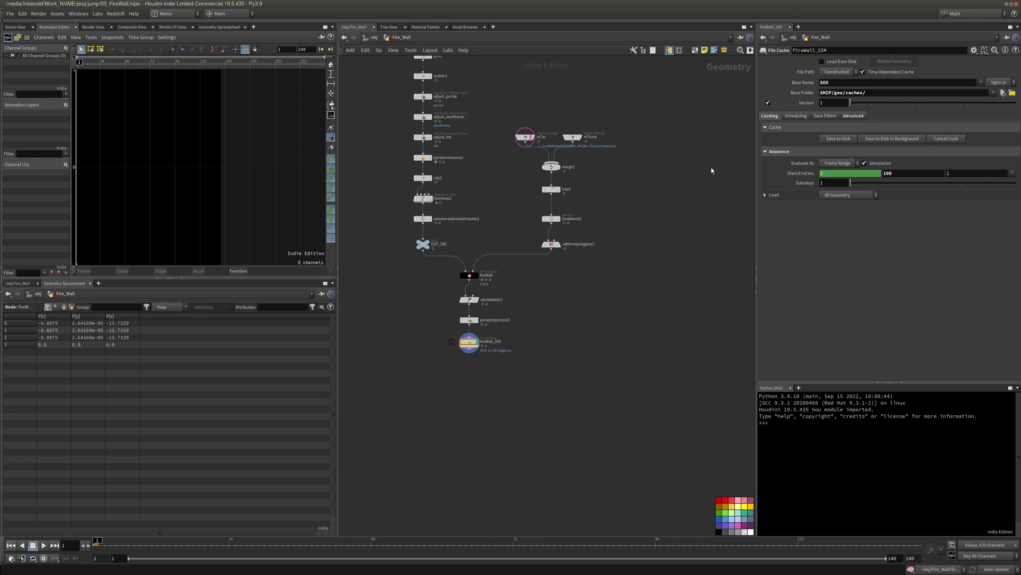
left_click(11, 14)
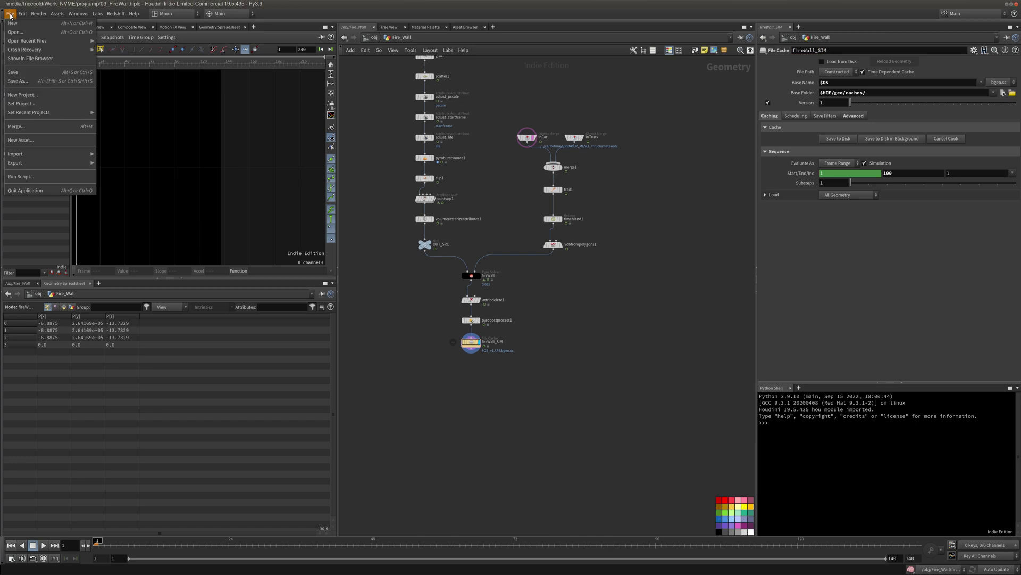
left_click(14, 74)
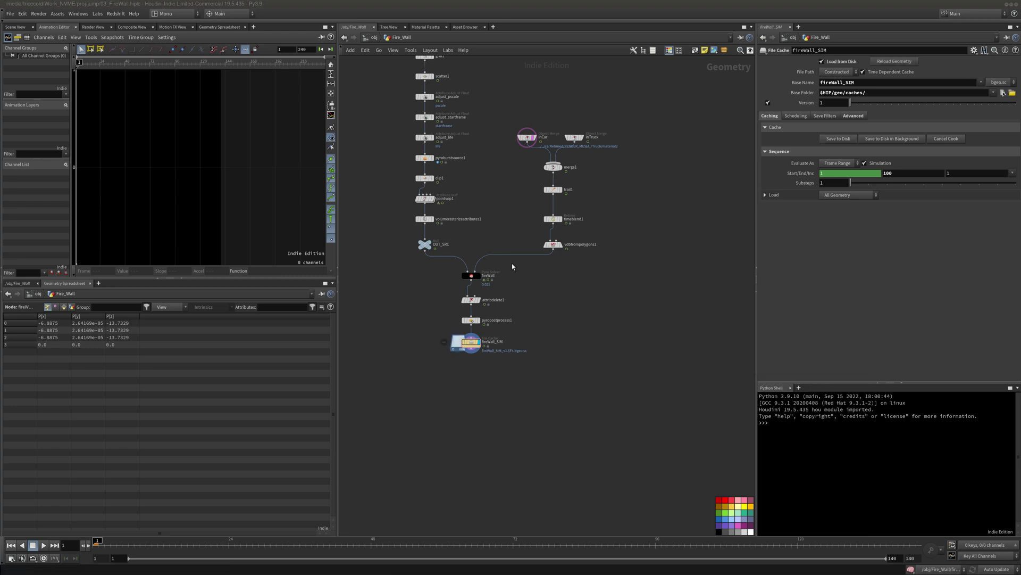
- Bring back the scene view, select the fireWall_SIM cache and turn off the template flag on the car import node
middle_click_drag(591, 299, 603, 299)
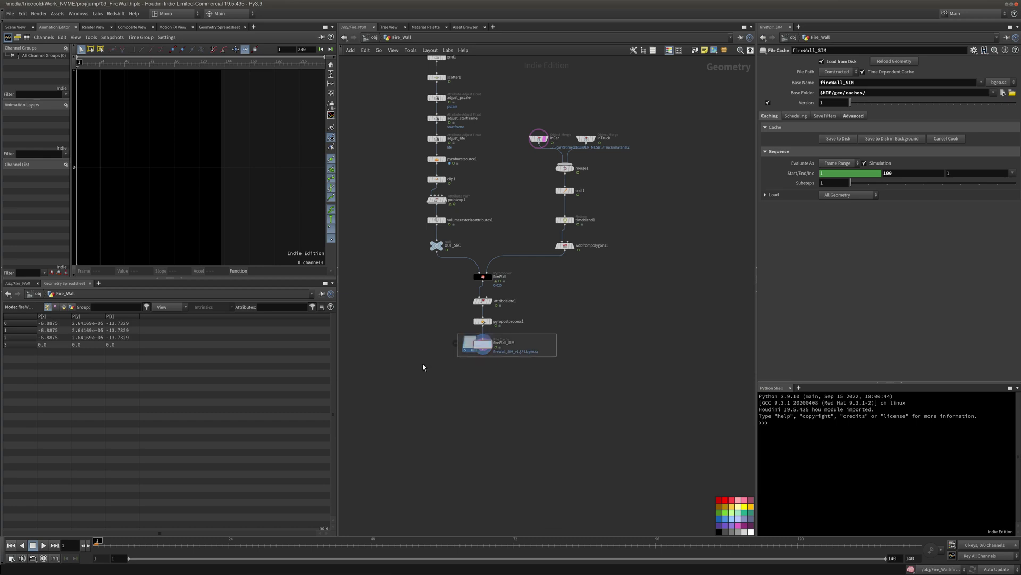
left_click(14, 26)
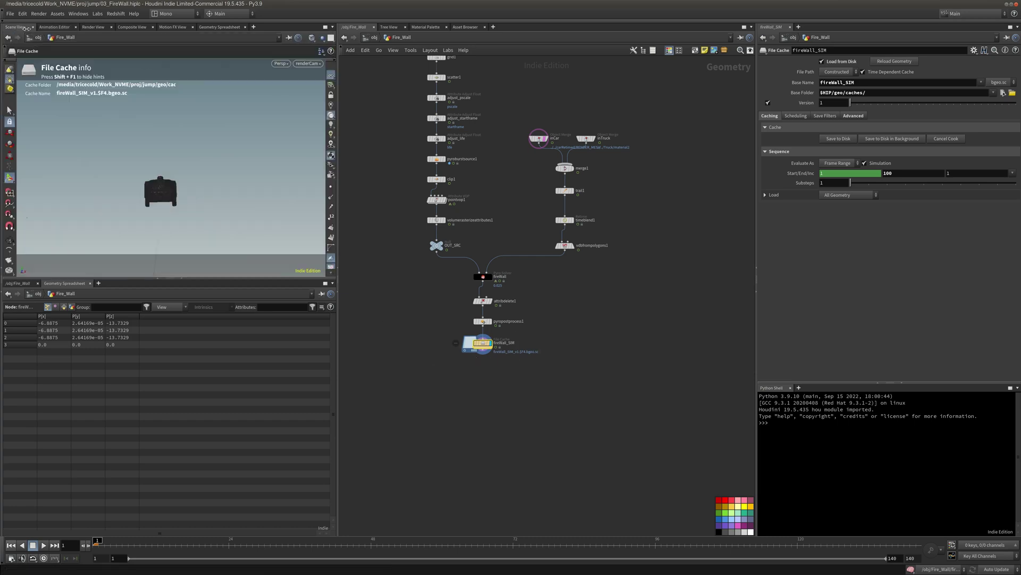
left_click_drag(431, 333, 538, 381)
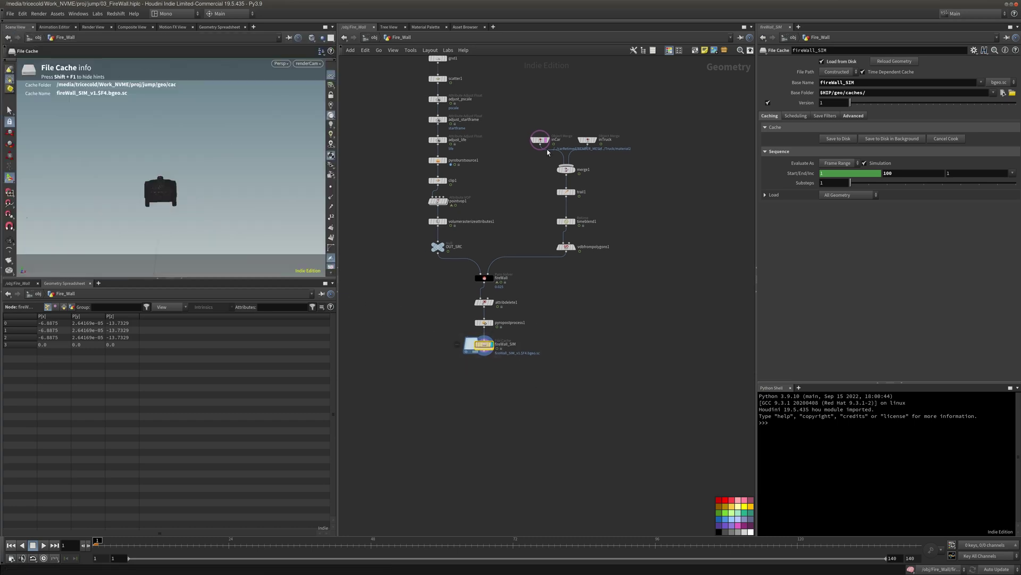
left_click(547, 140)
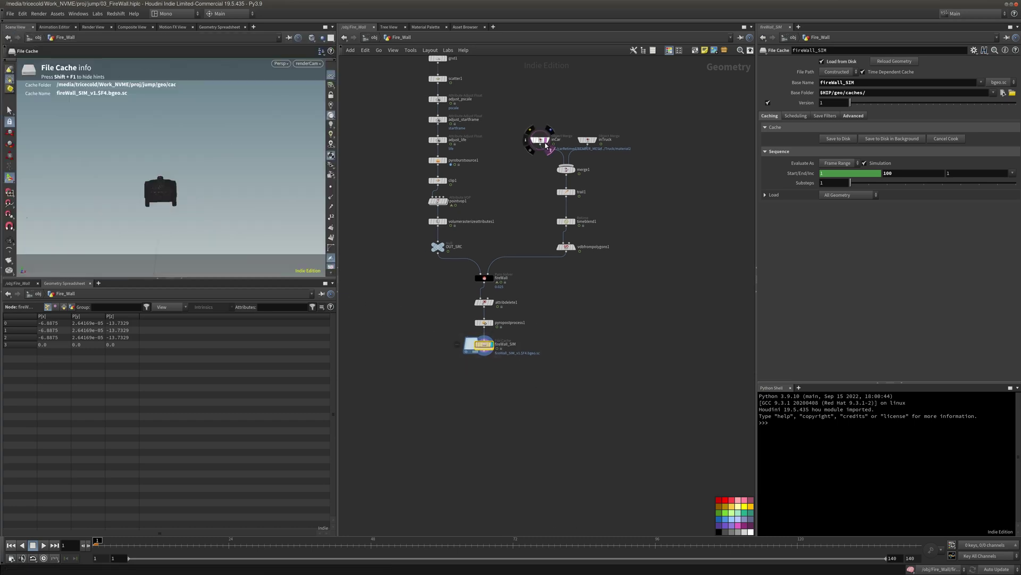
- Play back the cached fire wall from the first frame and scrub it to frame 45
left_click(44, 545)
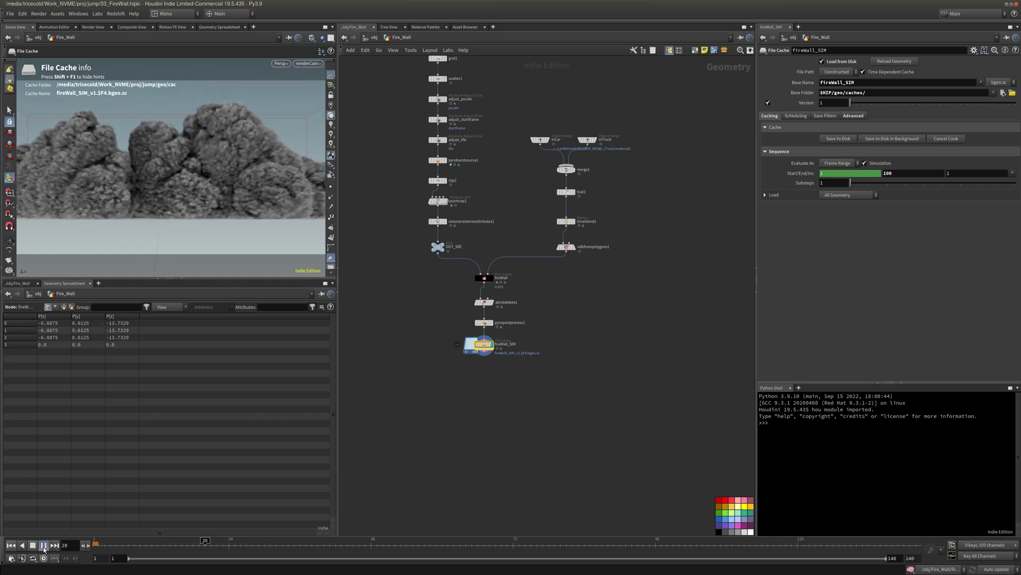
left_click(32, 547)
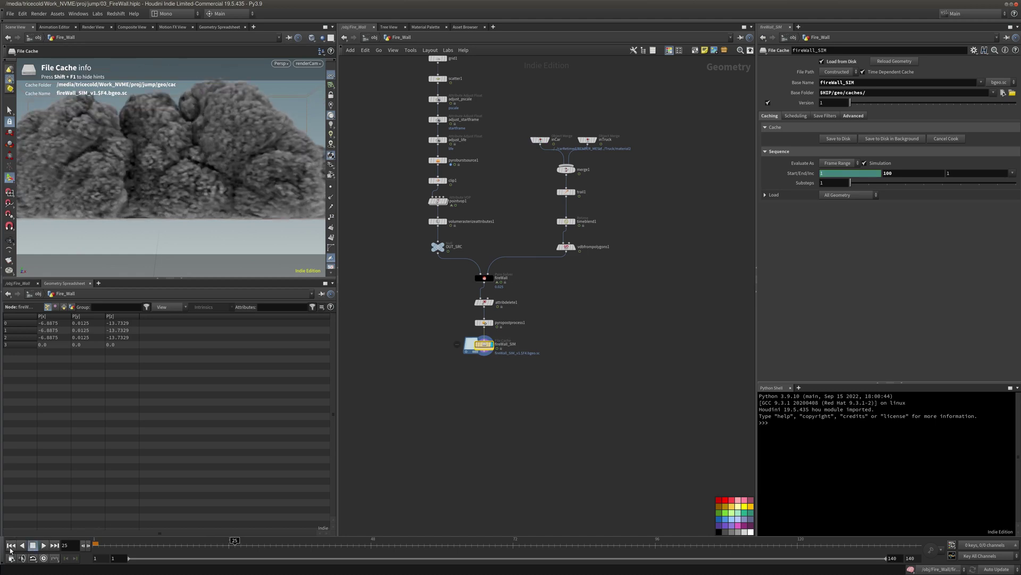
left_click(11, 545)
left_click_drag(443, 289, 517, 269)
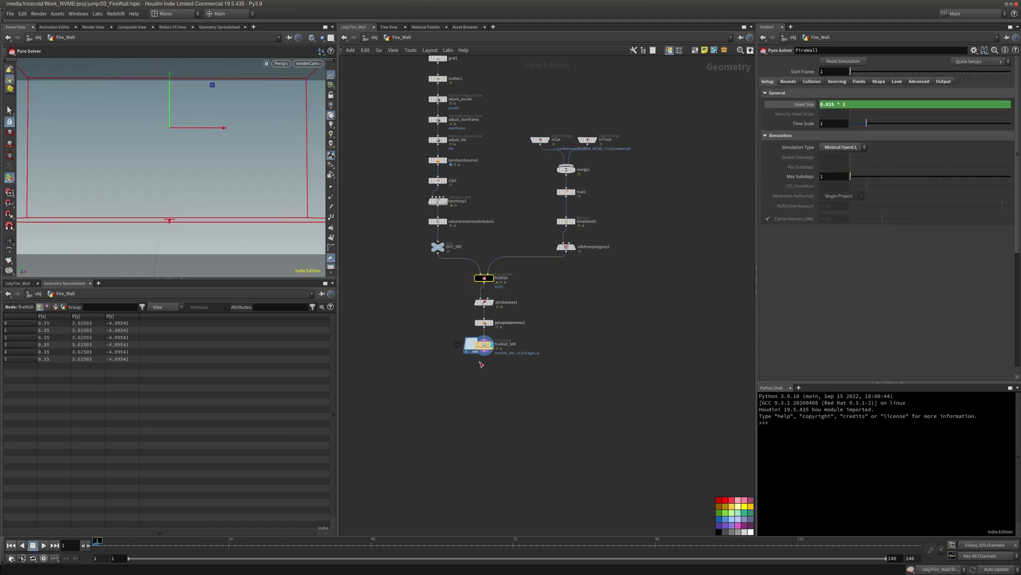
left_click_drag(421, 341, 500, 357)
left_click_drag(265, 544, 330, 545)
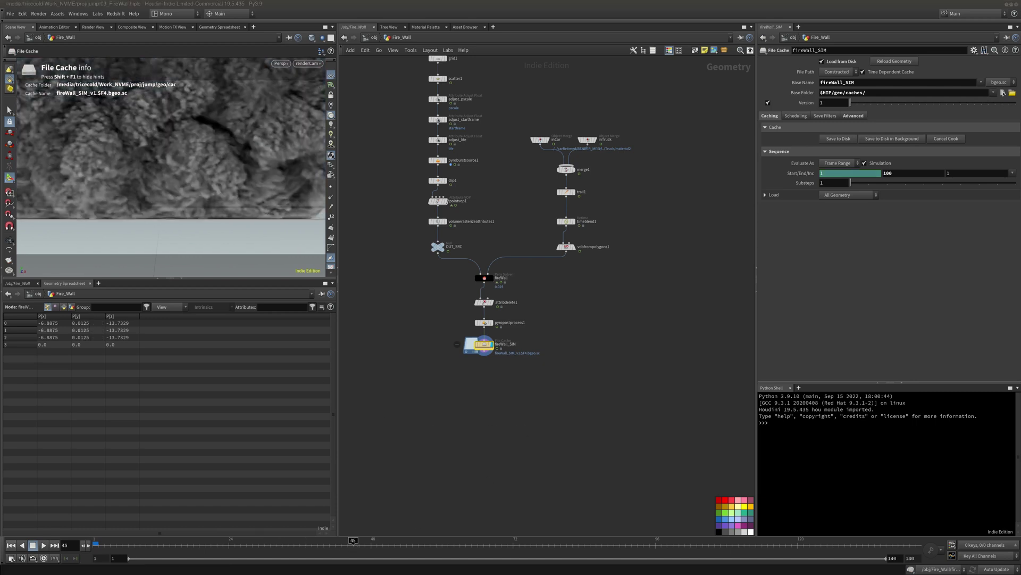
- Leave the Fire_Wall network and go to the empty area below the Pyro Sims box at object level
middle_click_drag(585, 384, 607, 432)
scroll(601, 423, "down", 3)
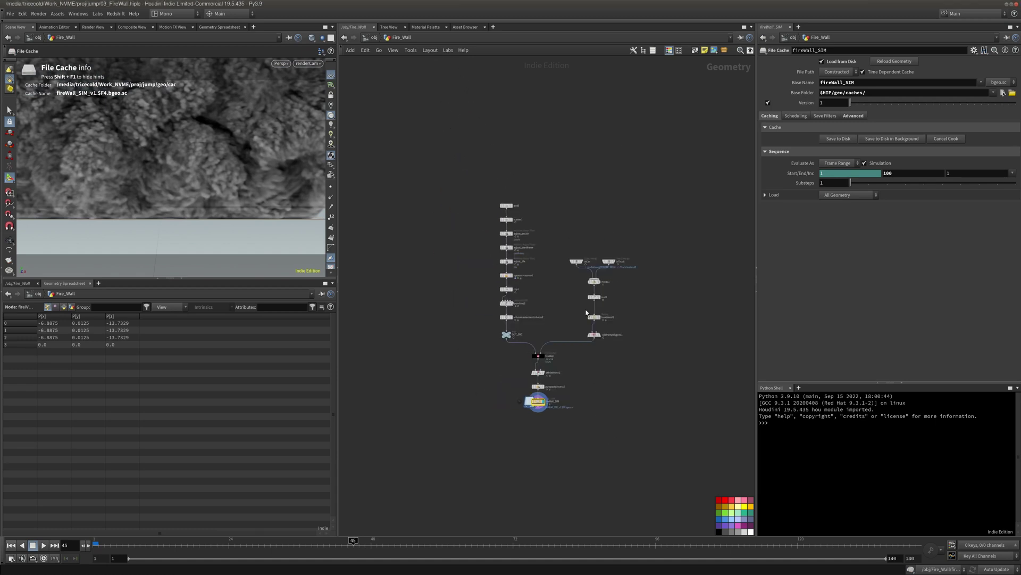
middle_click_drag(552, 189, 509, 170)
scroll(445, 109, "up", 1)
left_click(374, 37)
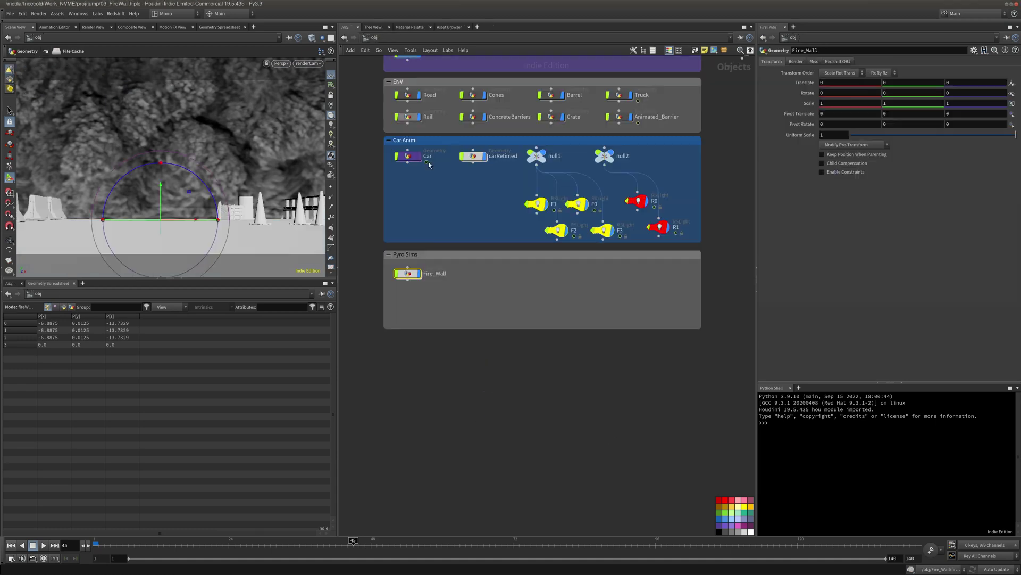
middle_click_drag(501, 314, 487, 243)
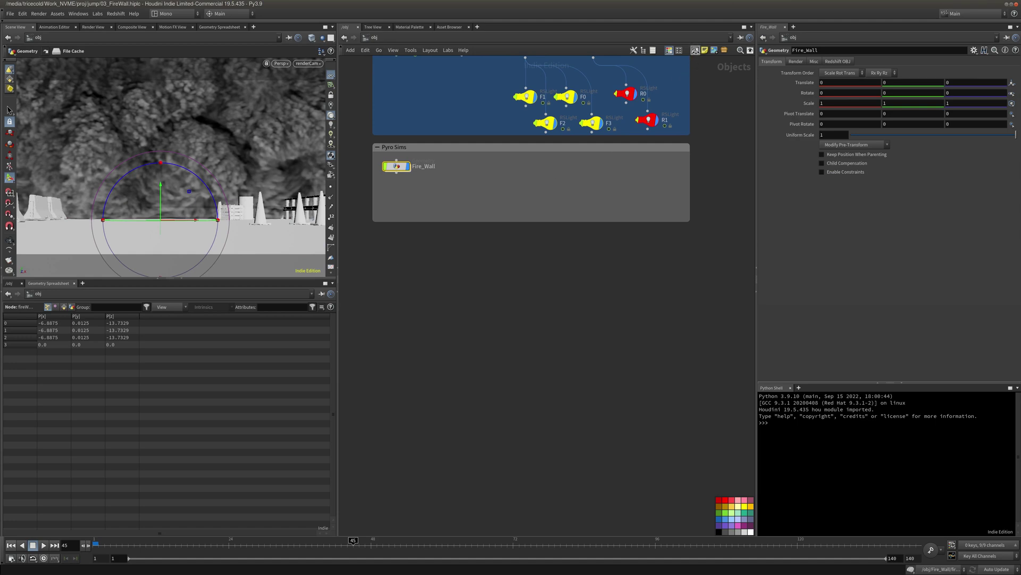
left_click(694, 51)
key("ctrl+z")
- Add a Geometry object below the Pyro Sims box and name it FireWall_Render
left_click(433, 298)
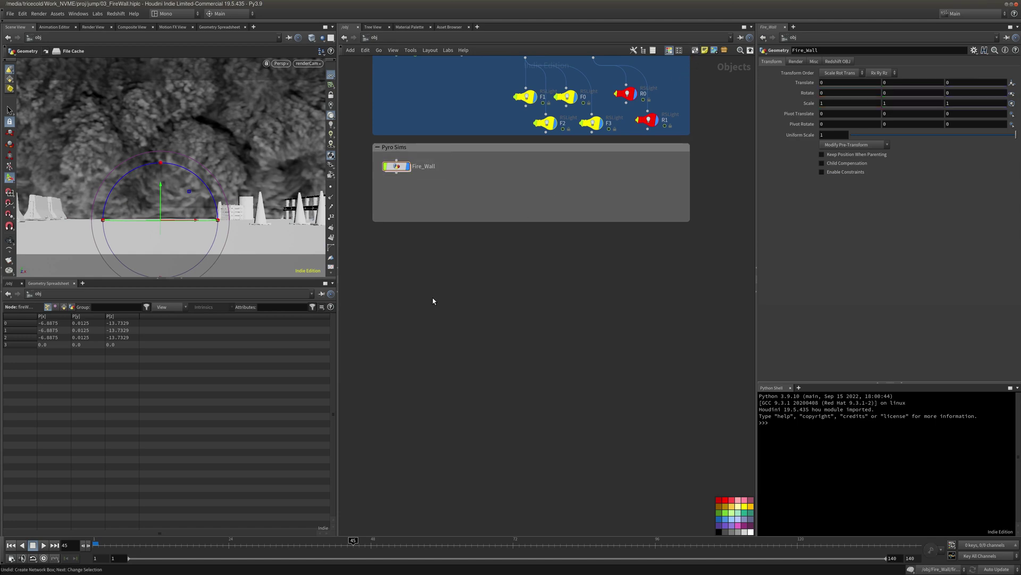
key("Tab")
type("geo")
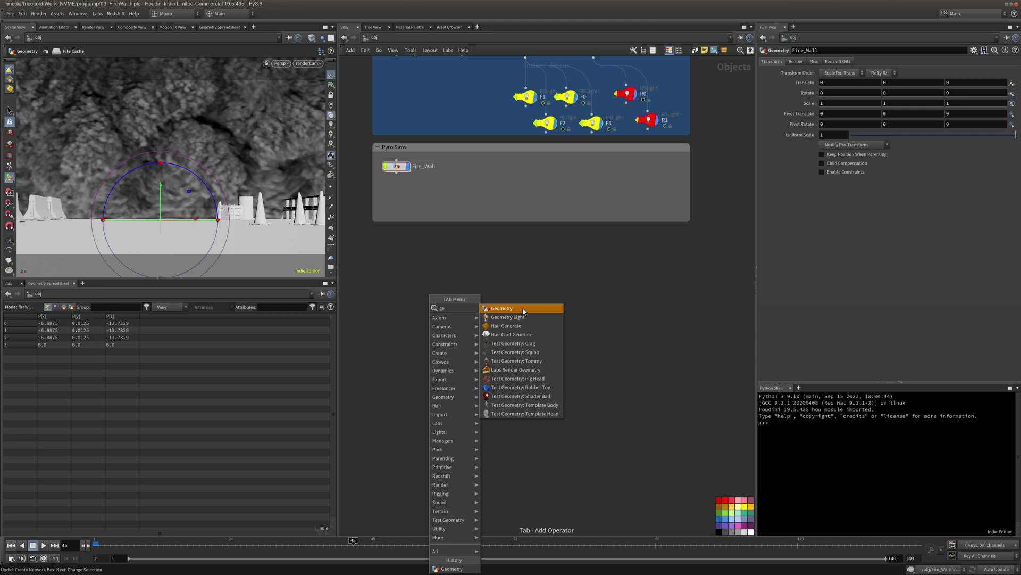
left_click(522, 310)
left_click(398, 304)
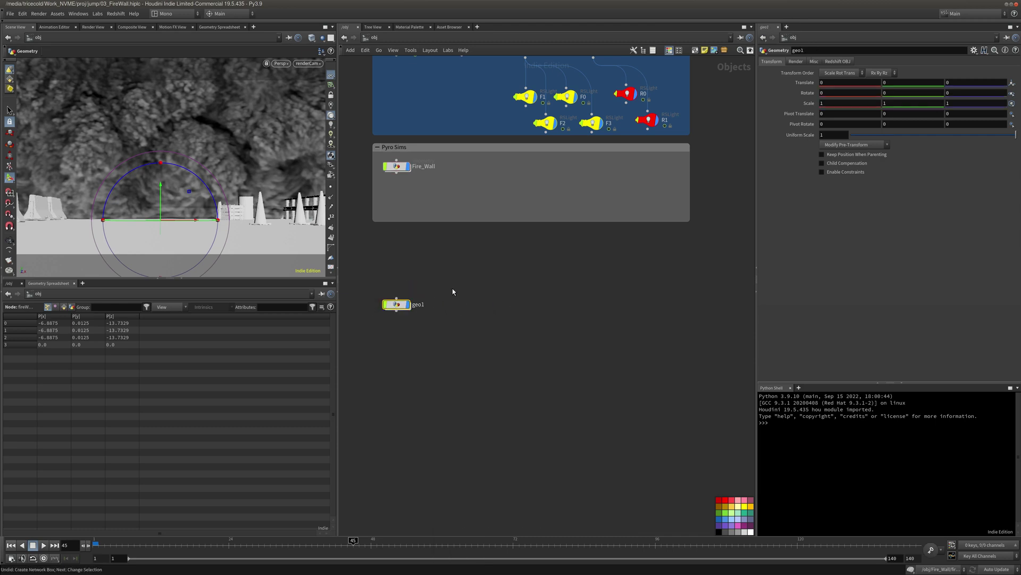
double_click(421, 304)
type("FireWall_Render")
key("Return")
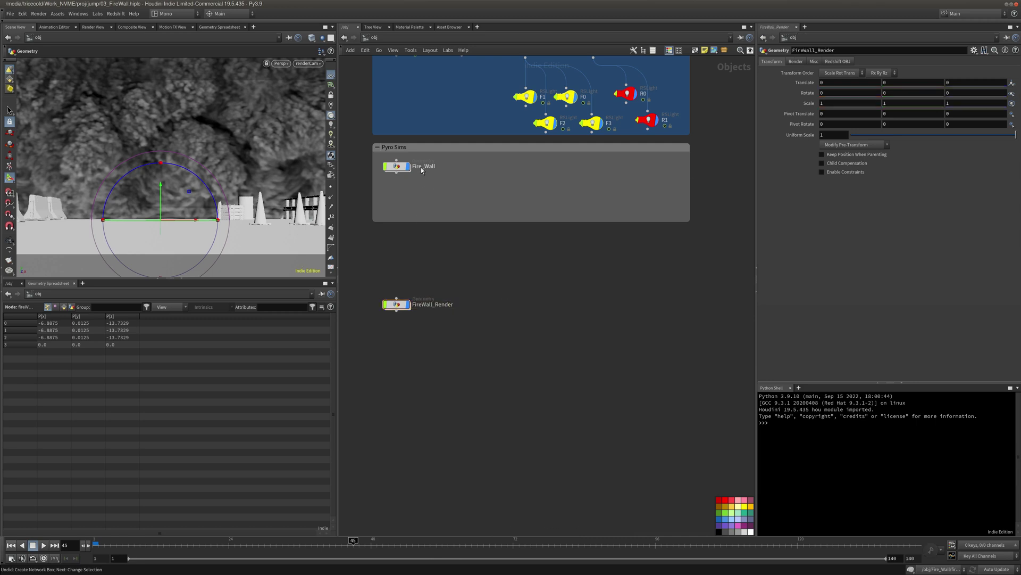
- Rename the Fire_Wall object in the Pyro Sims box to FireWall
double_click(423, 167)
key("BackSpace")
key("Return")
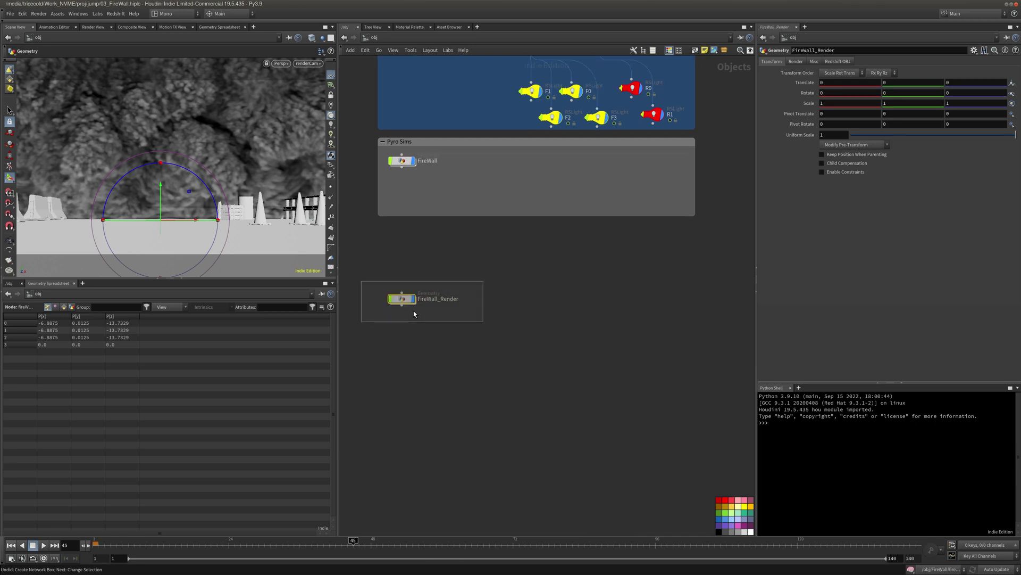
- Inside the FireWall_Render object, add an Object Merge node and set its transform to Into This Object
left_click_drag(402, 301, 401, 279)
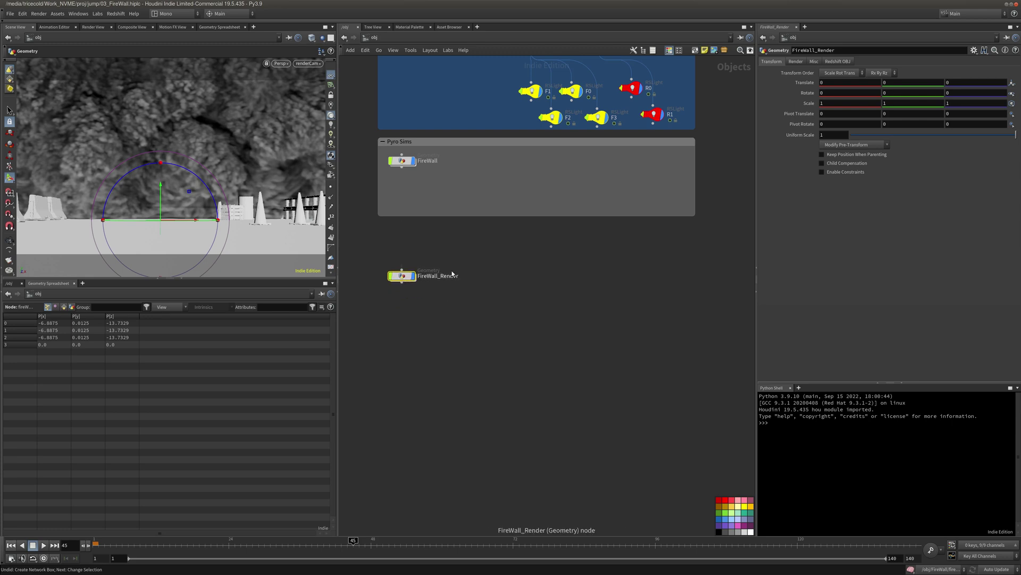
middle_click_drag(401, 279, 392, 290)
double_click(393, 290)
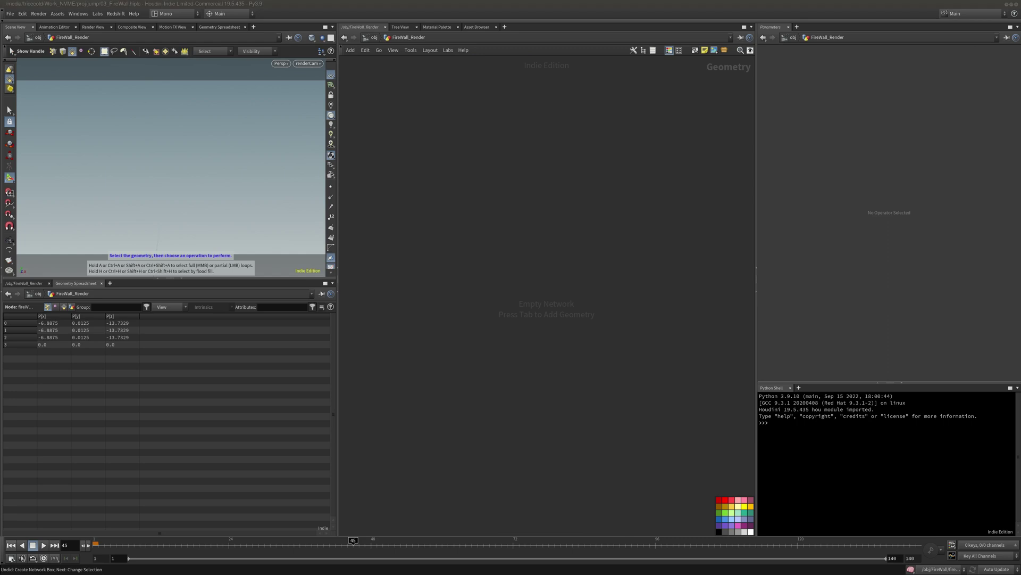
key("Tab")
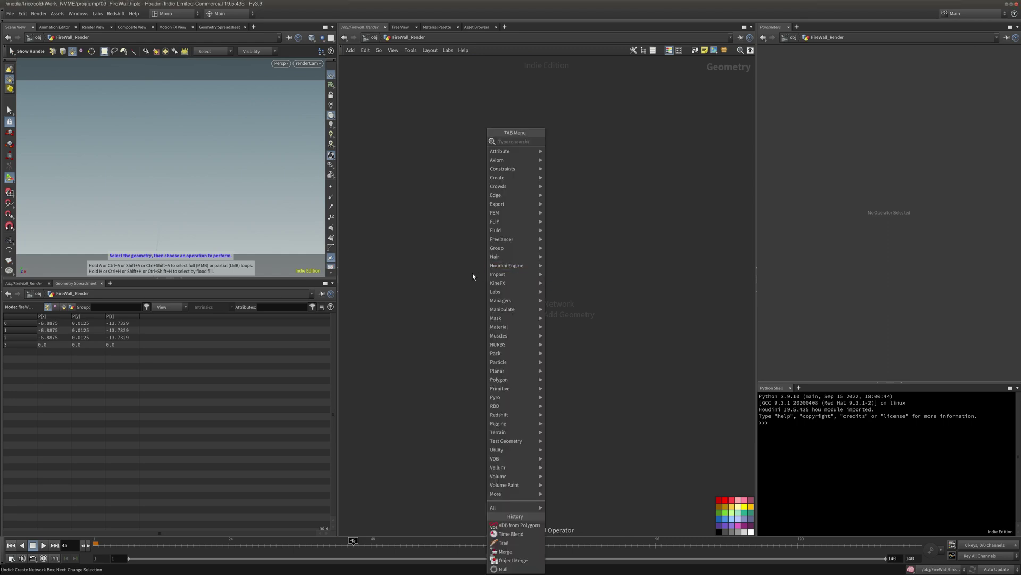
type("obj")
left_click(570, 155)
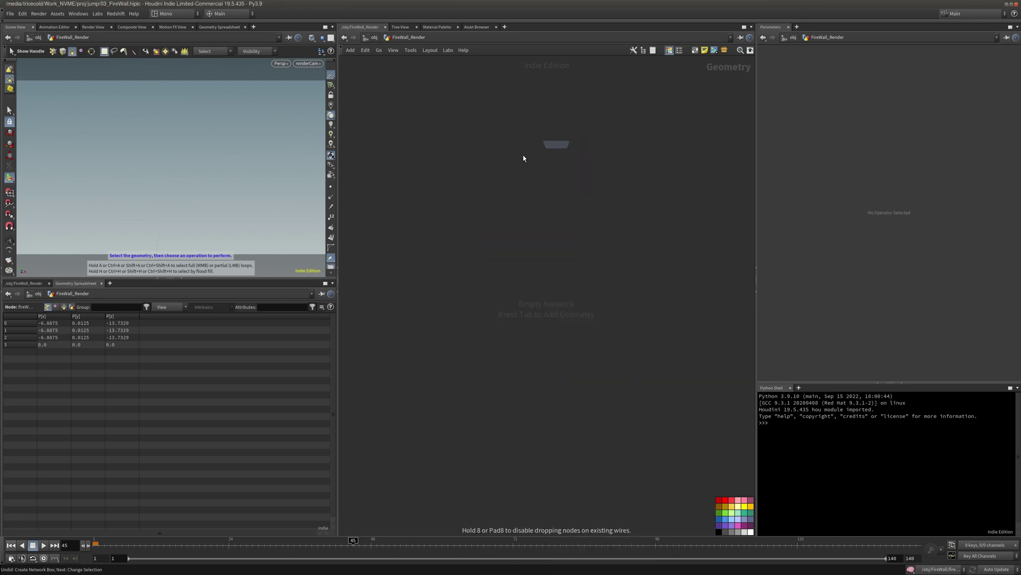
left_click(454, 178)
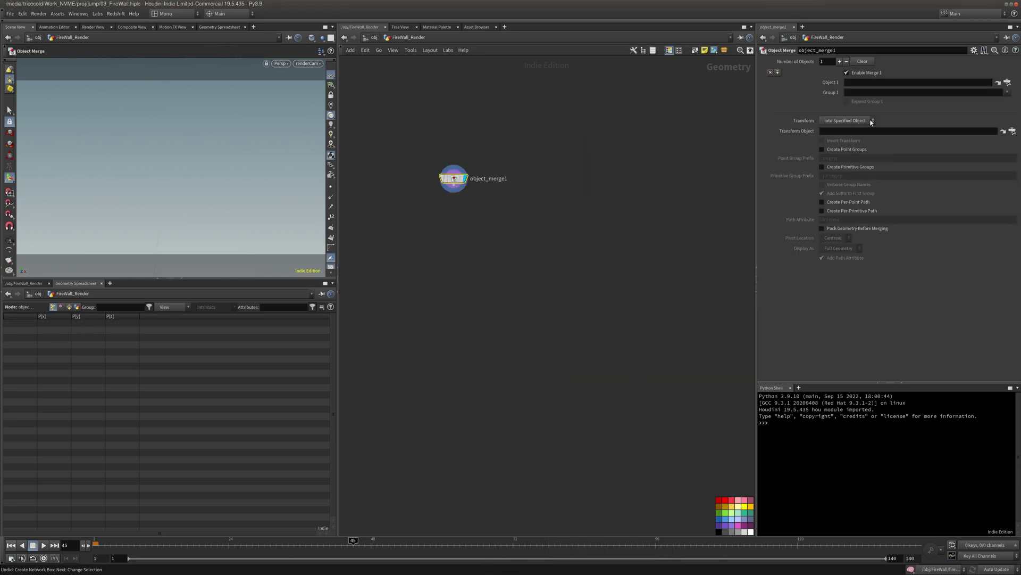
left_click(831, 120)
left_click(843, 134)
- Set Object 1 of the Object Merge to the fireWall_SIM File Cache node from the FireWall network and unpin its parameters
left_click(374, 37)
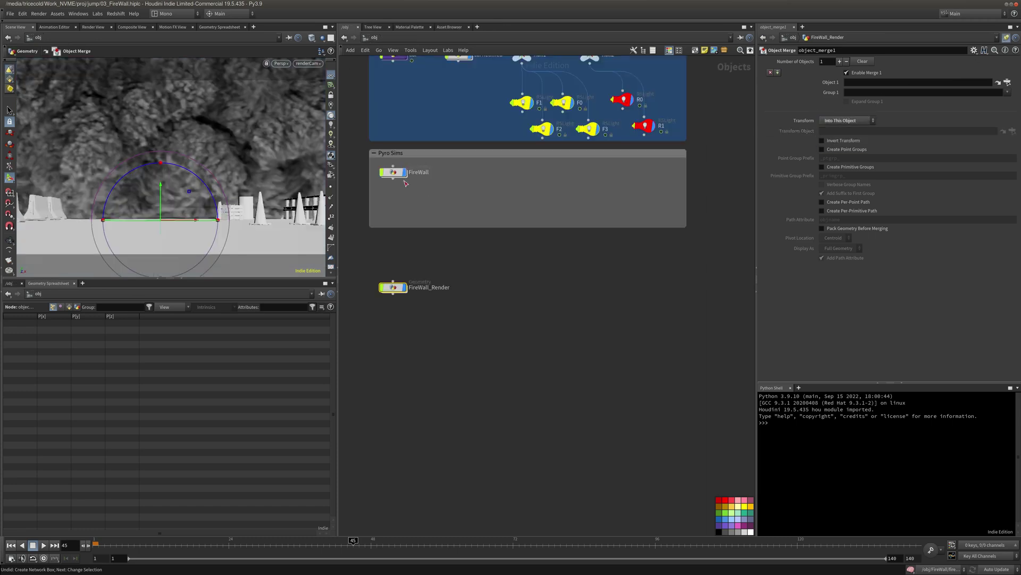
double_click(394, 172)
middle_click_drag(602, 395, 595, 353)
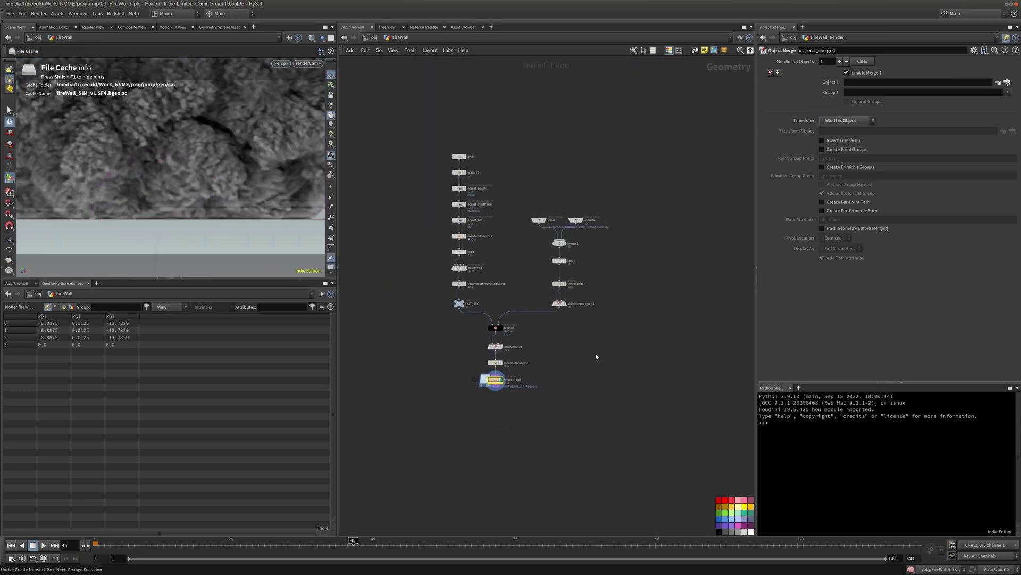
scroll(585, 363, "up", 6)
middle_click_drag(515, 380, 689, 295)
scroll(638, 311, "down", 2)
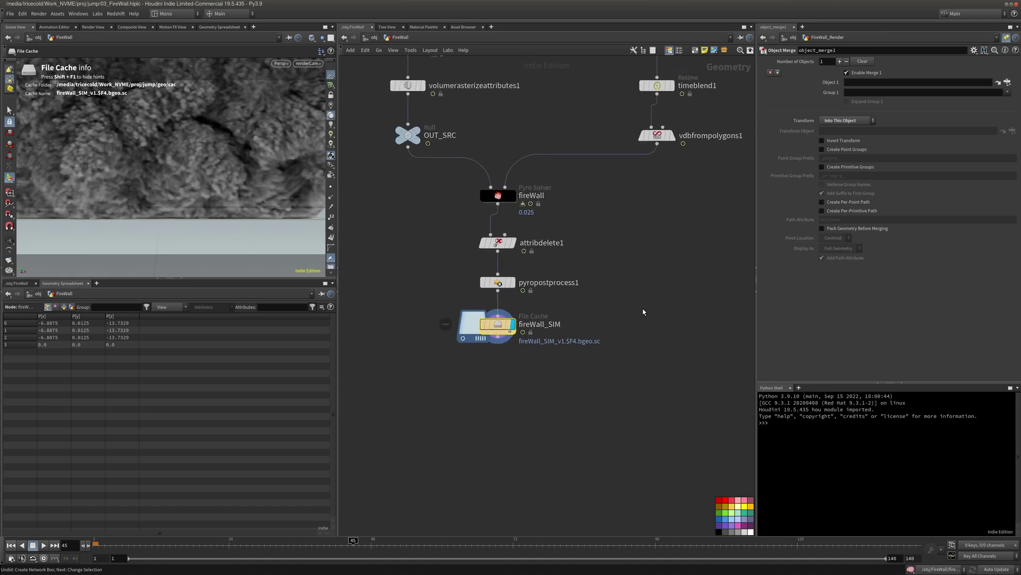
middle_click(499, 326)
left_click_drag(486, 313, 904, 82)
left_click(1005, 38)
left_click(848, 120)
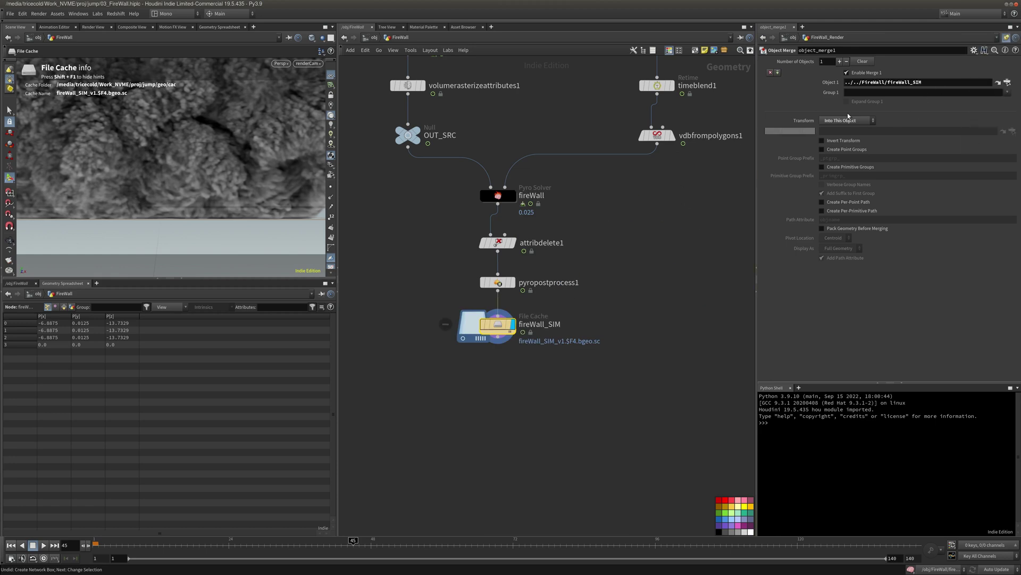
left_click(1004, 39)
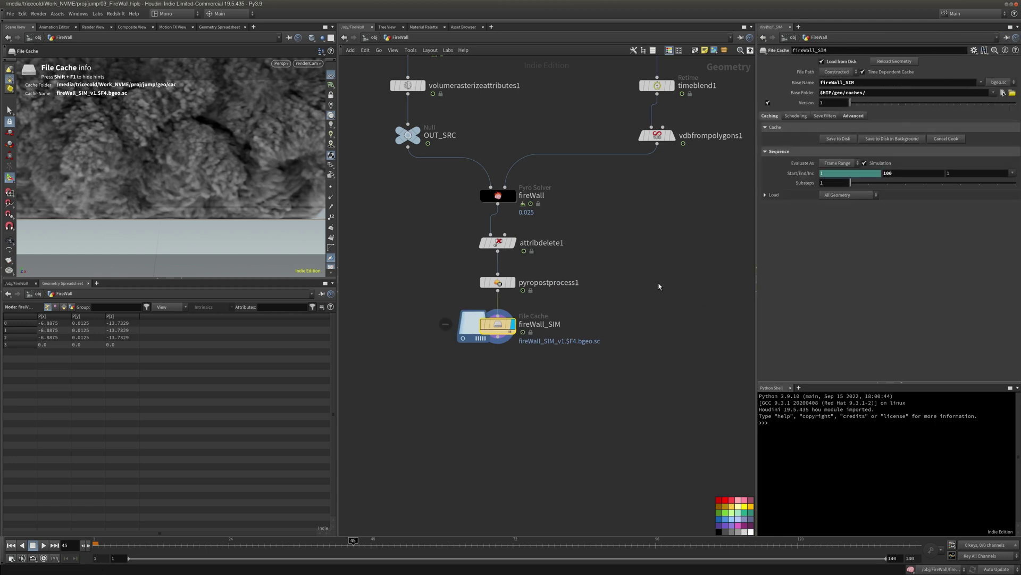
- Examine the advanced load, script and path settings of the fireWall_SIM File Cache node
left_click_drag(653, 286, 493, 354)
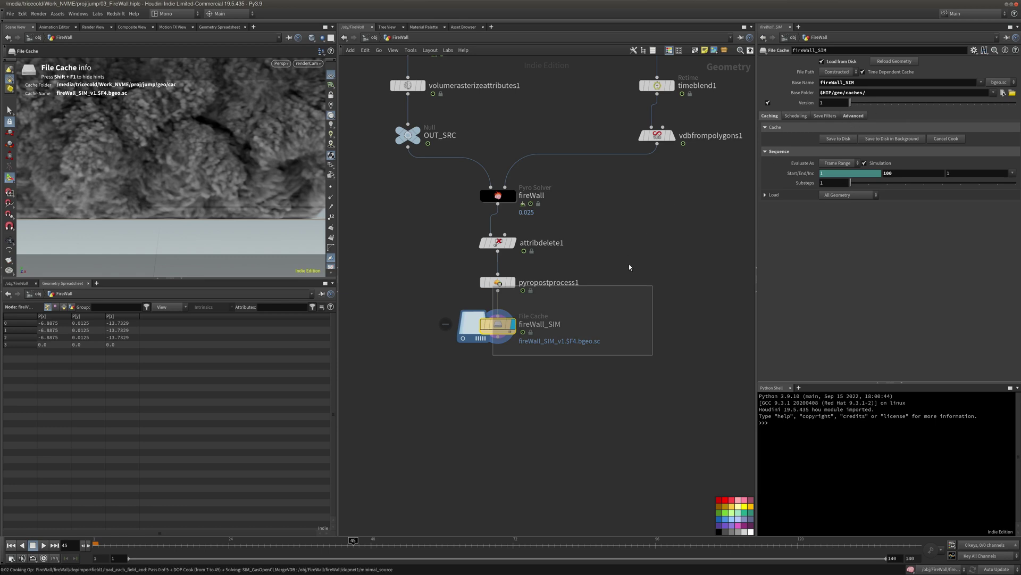
key("Escape")
left_click_drag(544, 308, 400, 379)
left_click(801, 116)
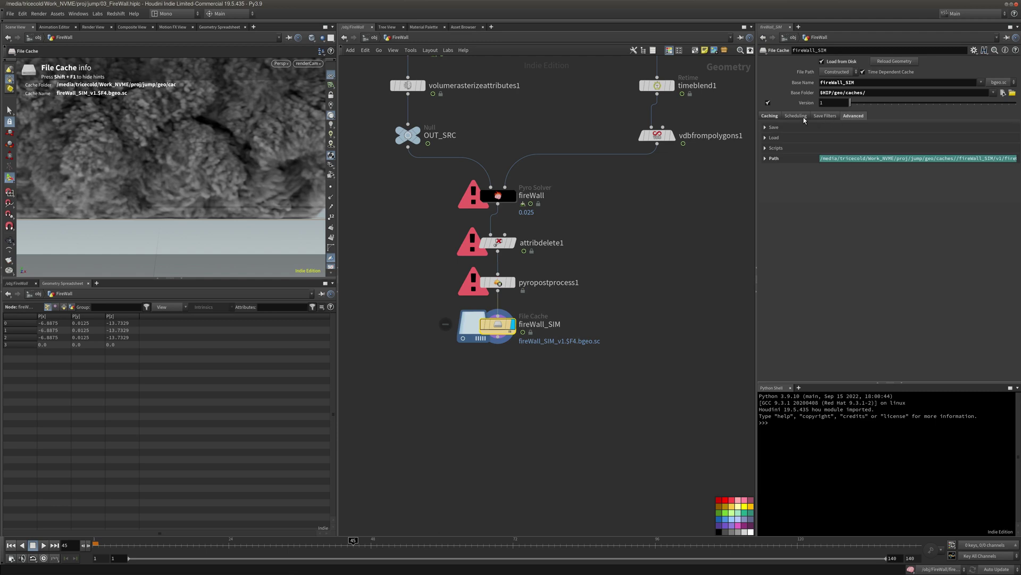
left_click(775, 139)
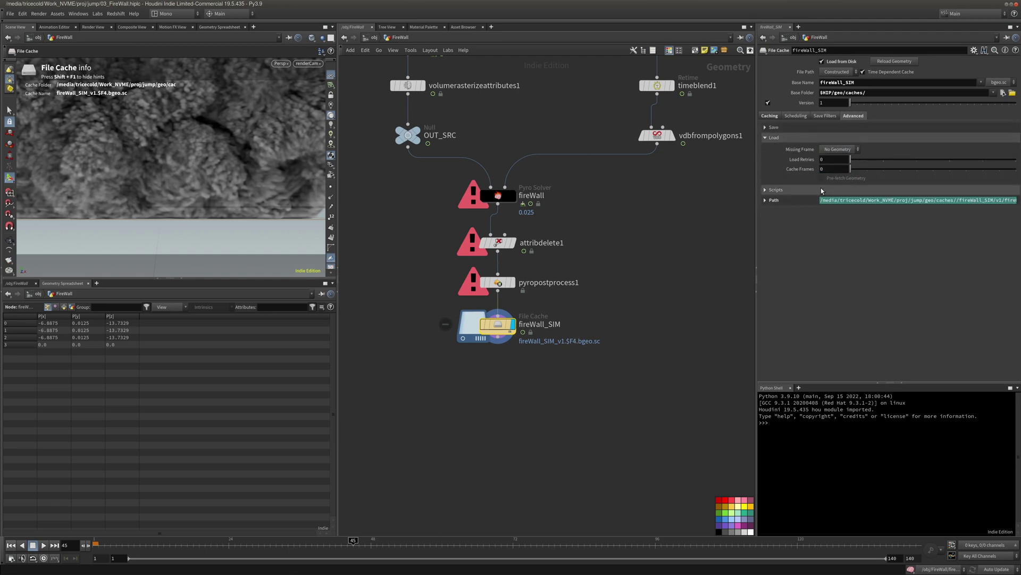
left_click(770, 201)
left_click(769, 190)
left_click(769, 116)
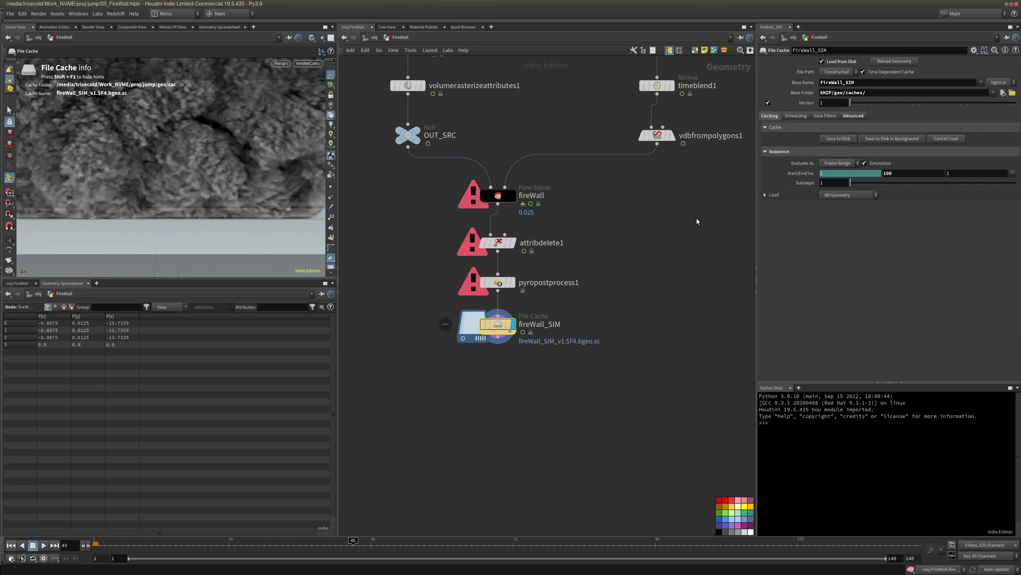
- Try loading the fireWall_SIM cache as a Packed Disk Primitive and set its load mode back to All Geometry
left_click(771, 196)
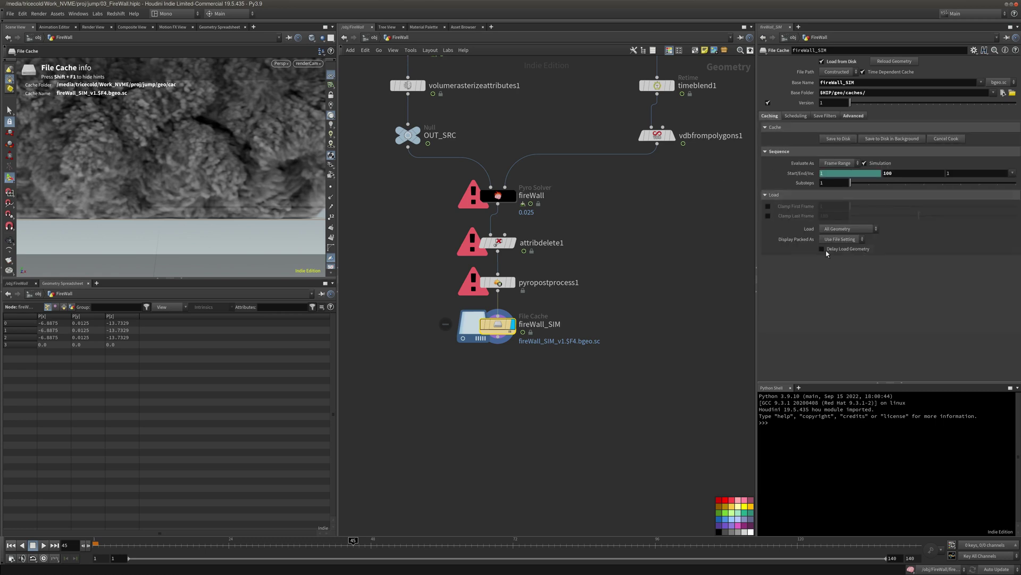
left_click(843, 229)
left_click(847, 264)
left_click(848, 230)
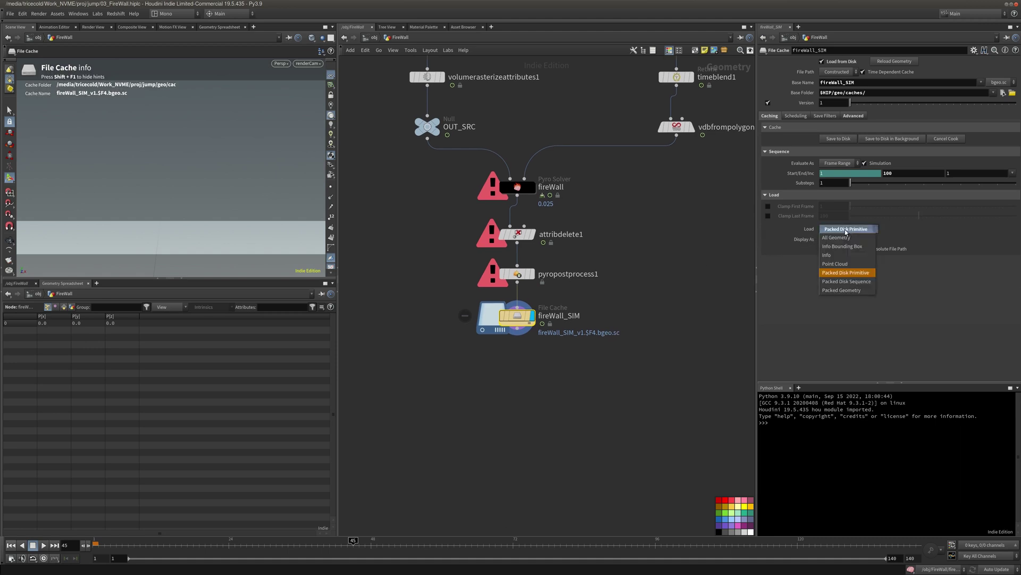
left_click(844, 238)
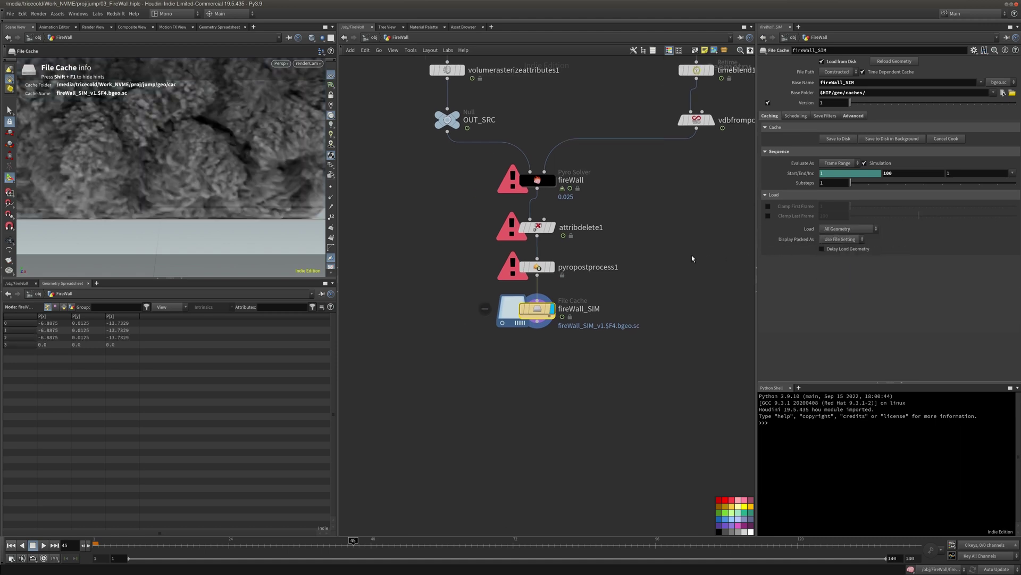
- At object level, turn off the display of the FireWall object and enter the FireWall_Render network
middle_click_drag(468, 155, 481, 149)
left_click(366, 38)
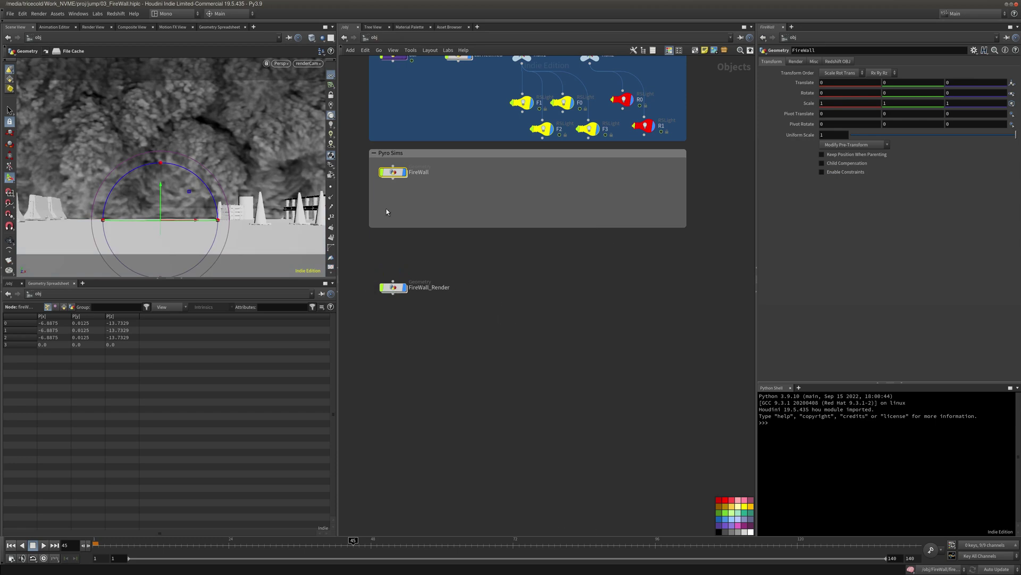
left_click(404, 172)
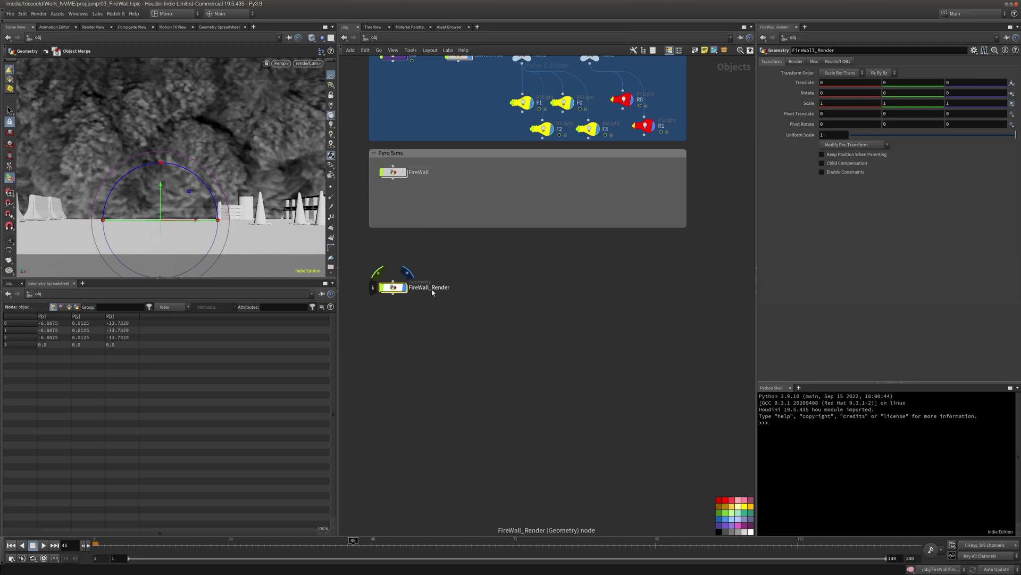
double_click(395, 289)
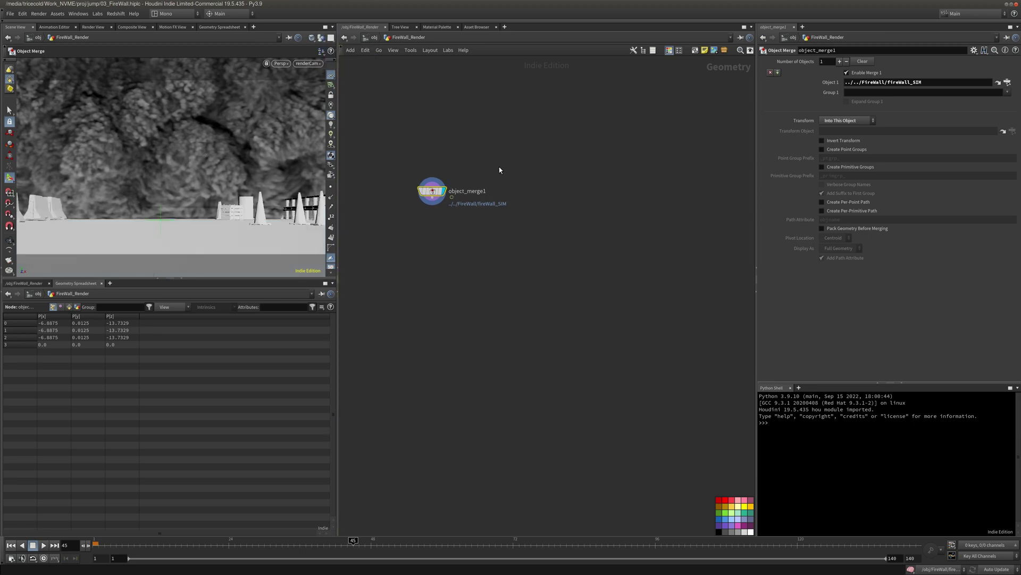
- Add a VDB Clip node and a Box node, and connect the Box to the VDB Clip's second input
middle_click_drag(499, 167, 472, 181)
scroll(479, 186, "up", 1)
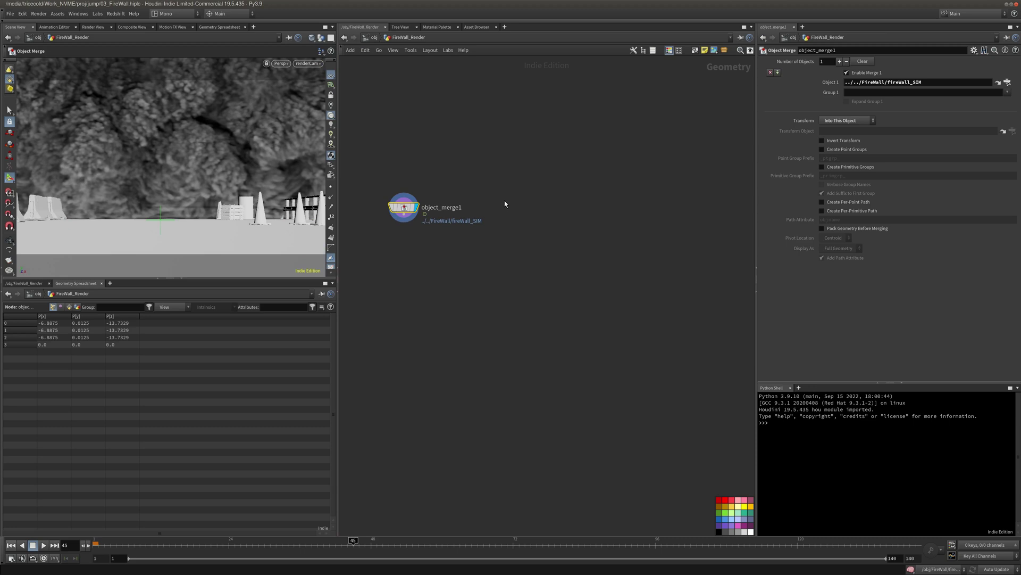
key("Tab")
type("vdbc")
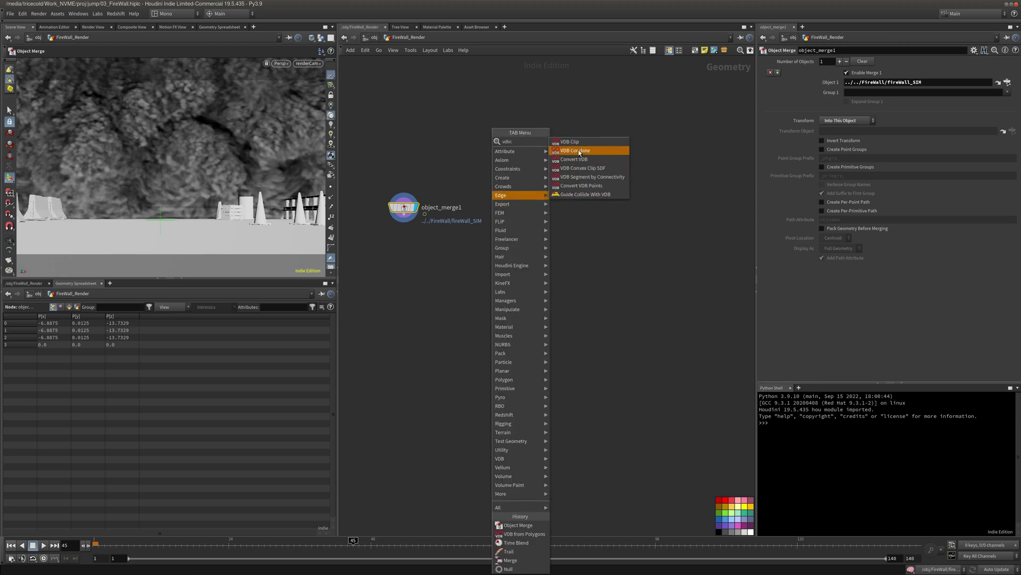
left_click(571, 141)
key("Tab")
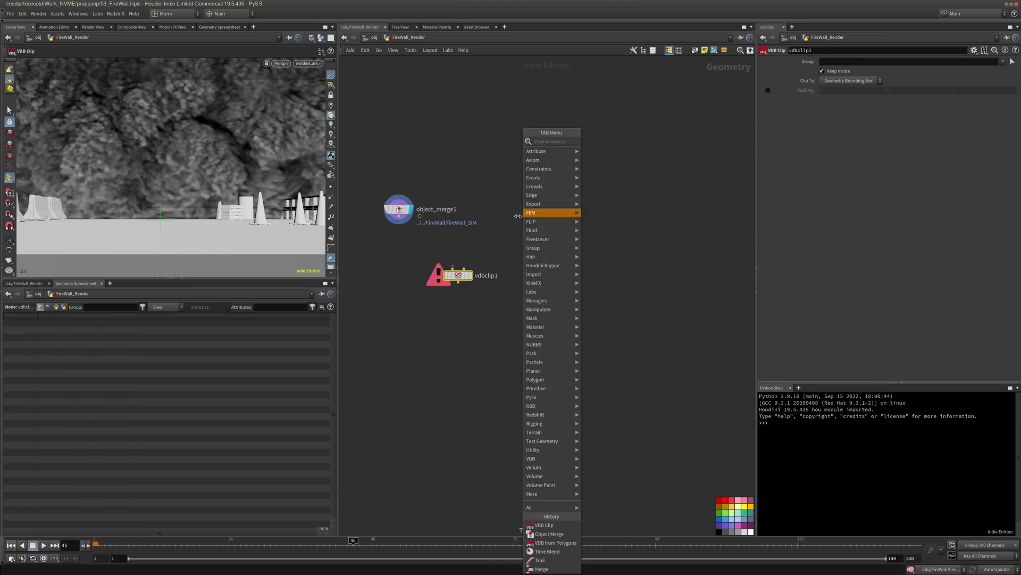
left_click(626, 140)
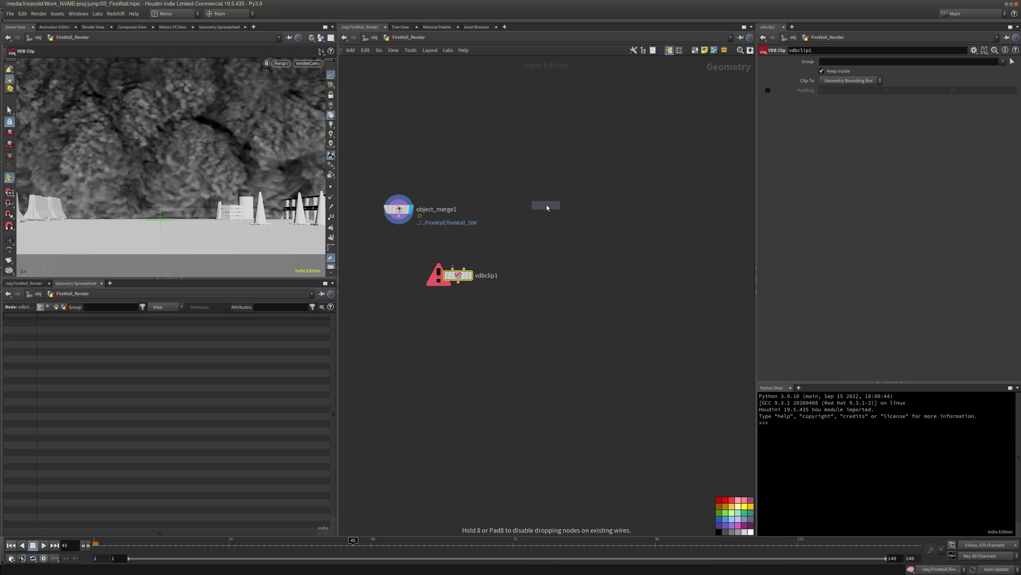
left_click(546, 207)
left_click_drag(536, 216, 475, 255)
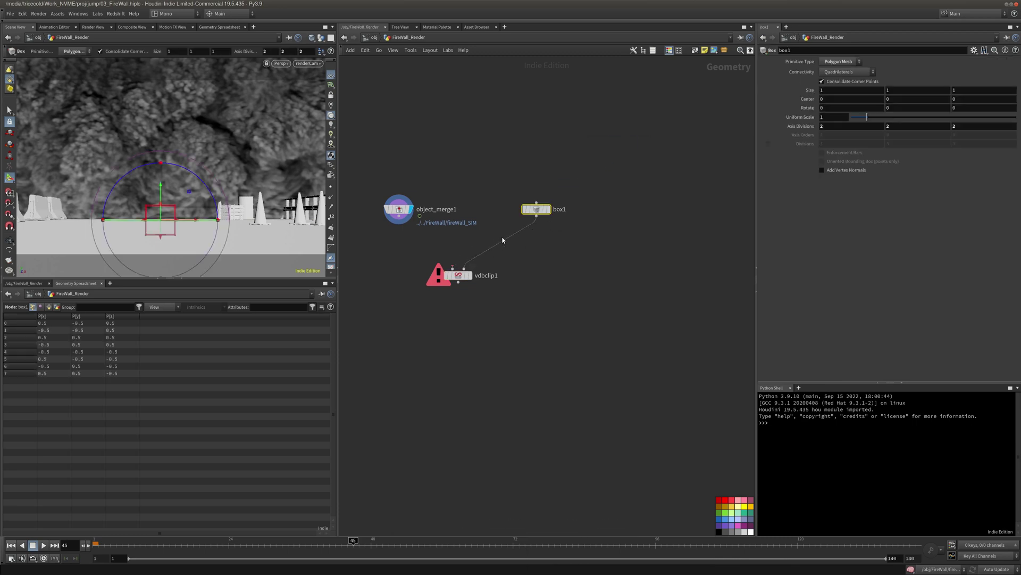
- Place and stretch the clipping box inside the smoke wall to a size of about 3.86 x 1.65 x 2.83
left_click_drag(618, 187, 508, 236)
left_click_drag(160, 189, 48, 144)
left_click_drag(110, 152, 90, 158, "alt")
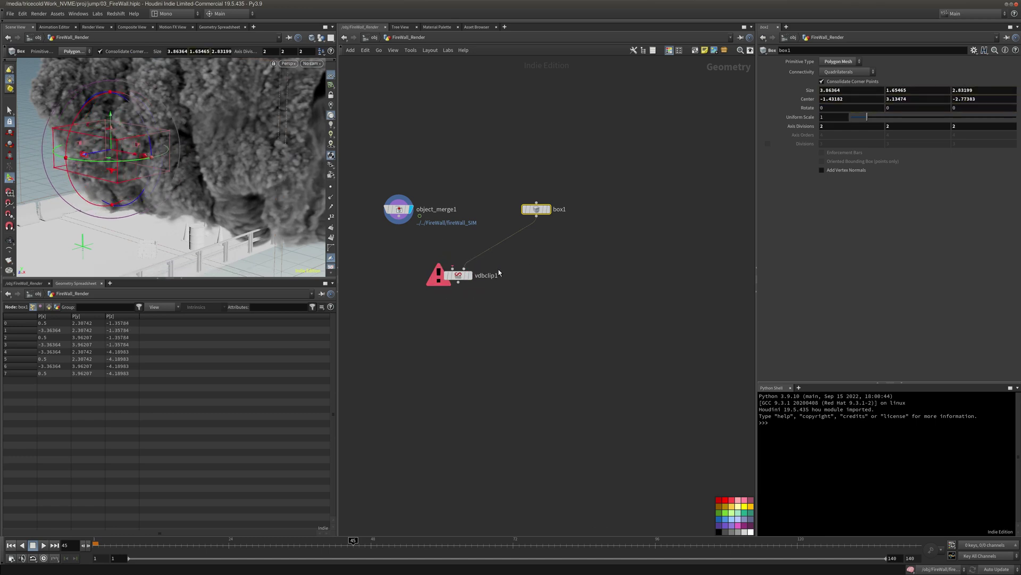
- Connect the Object Merge to the VDB Clip's first input and display the VDB Clip node
left_click(453, 268)
left_click(399, 216)
left_click(473, 276)
left_click(459, 275)
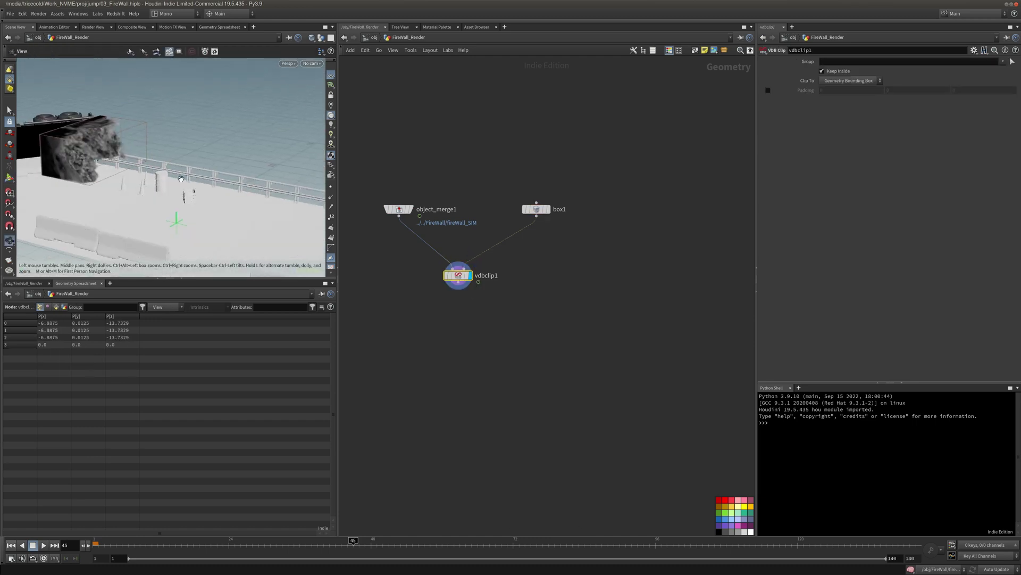
- Inspect the clipped smoke volume in the viewport and bypass the VDB Clip node
left_click_drag(181, 179, 198, 196)
left_click_drag(624, 172, 494, 228)
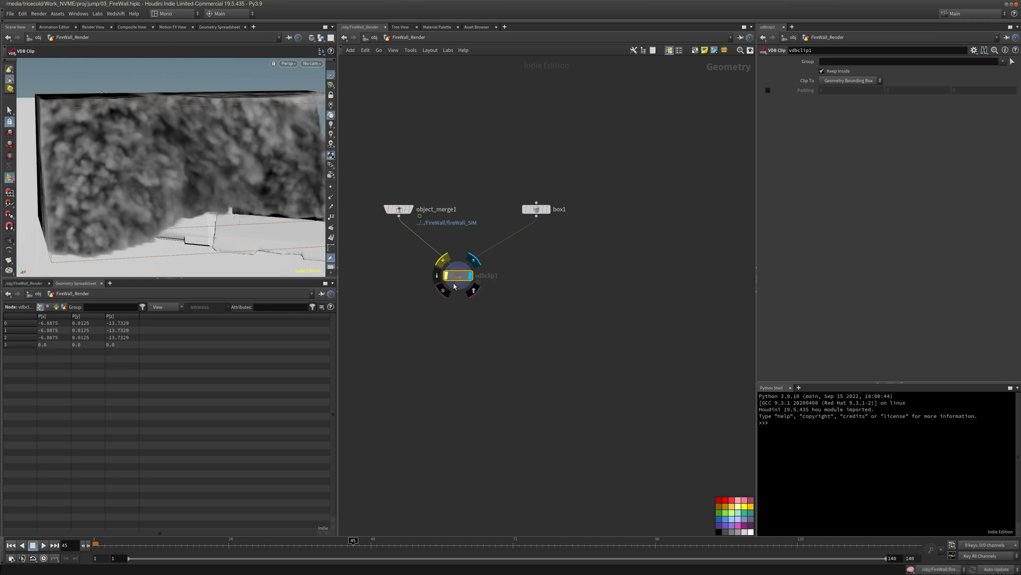
middle_click_drag(493, 334, 500, 276)
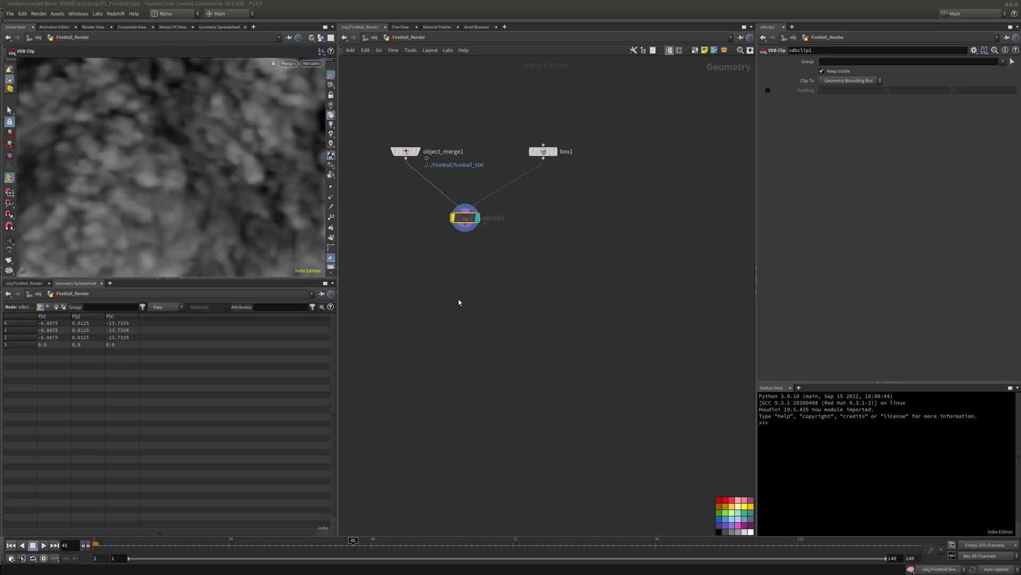
- Add a Pyro Bake Volume node below the VDB Clip and connect it to the clip's output
key("Tab")
type("p")
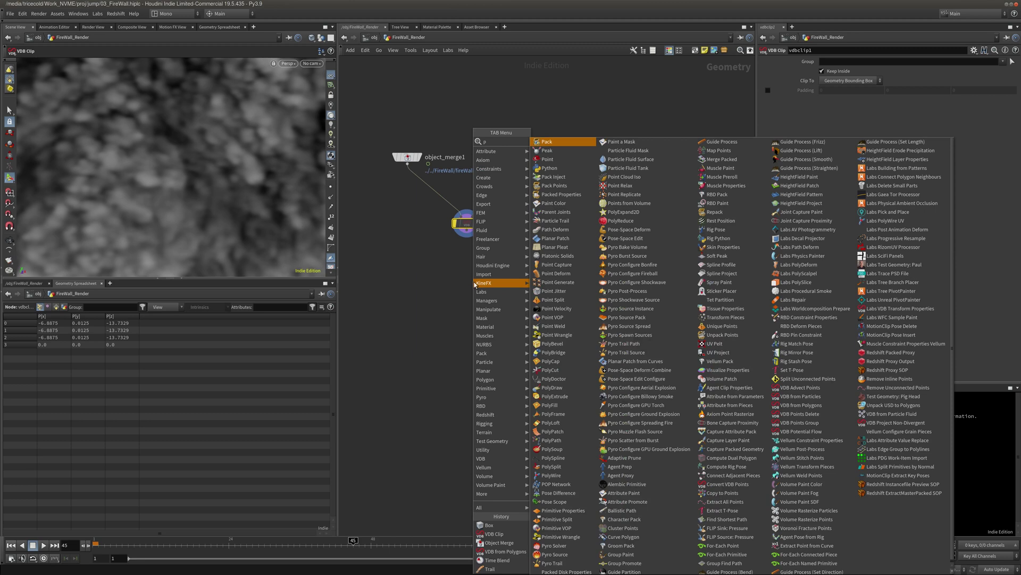
type("yr")
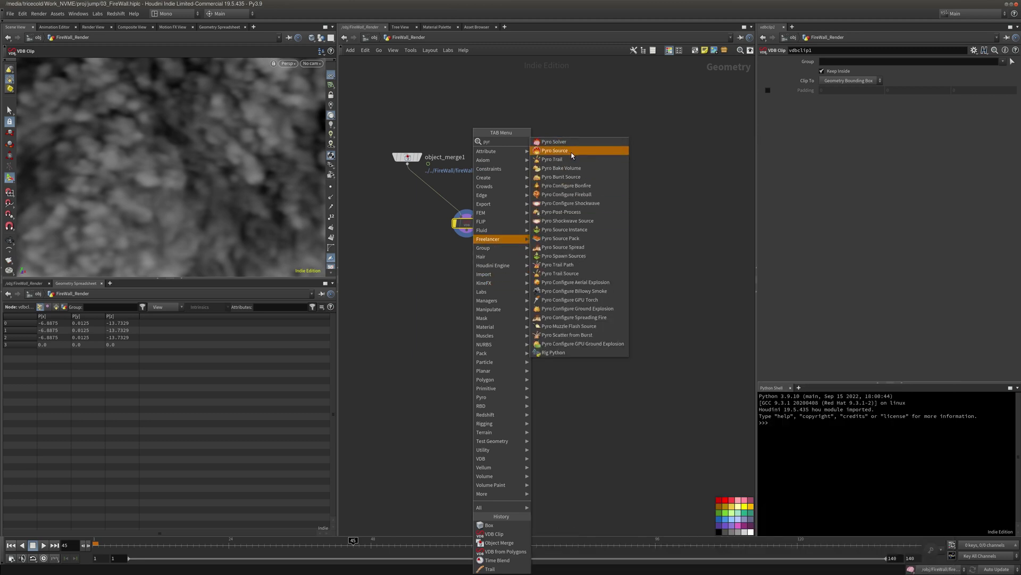
type("bak")
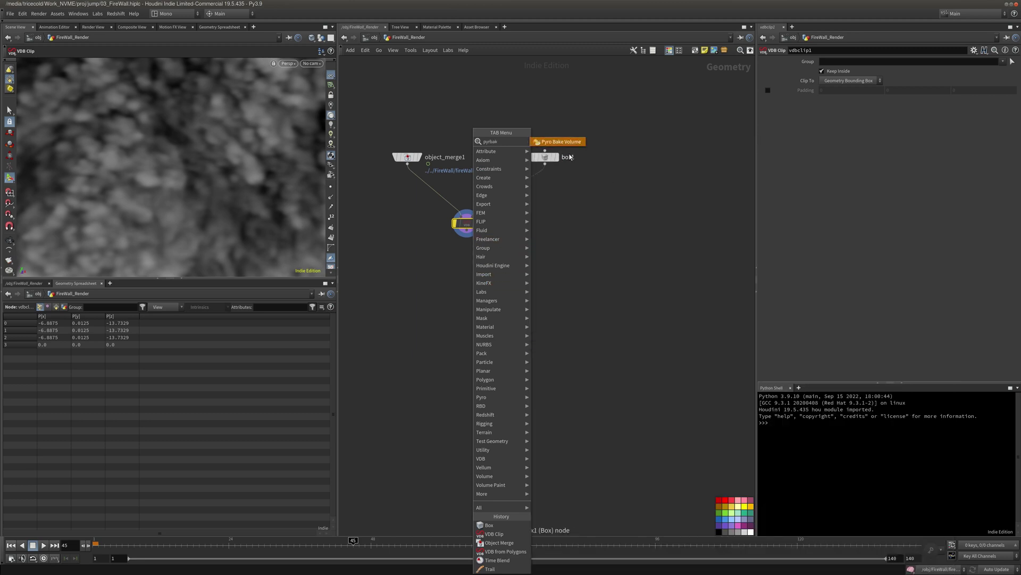
key("Return")
left_click(467, 286)
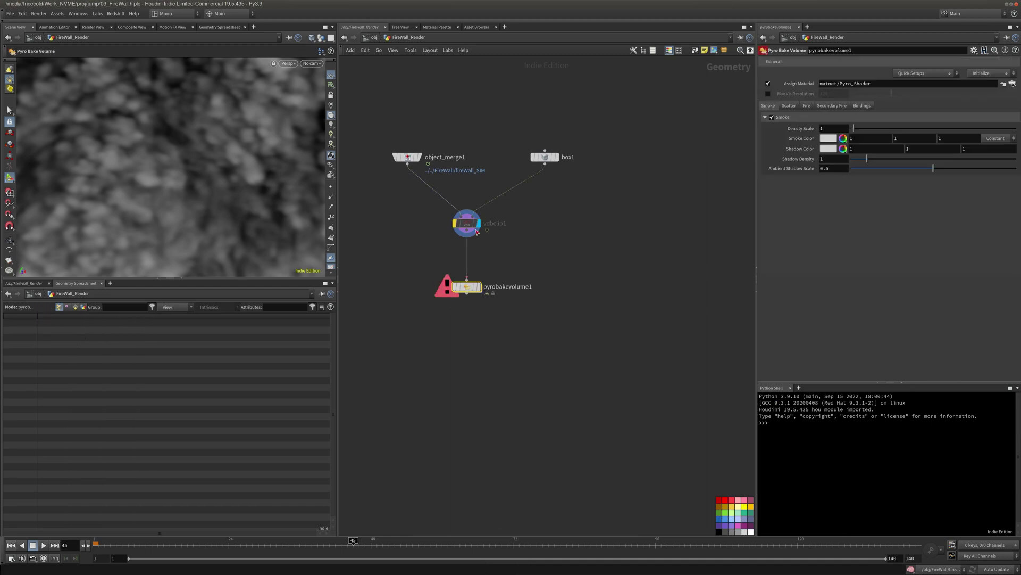
- Look through renderCam in the viewport and display the Pyro Bake Volume node
left_click(312, 63)
left_click(331, 102)
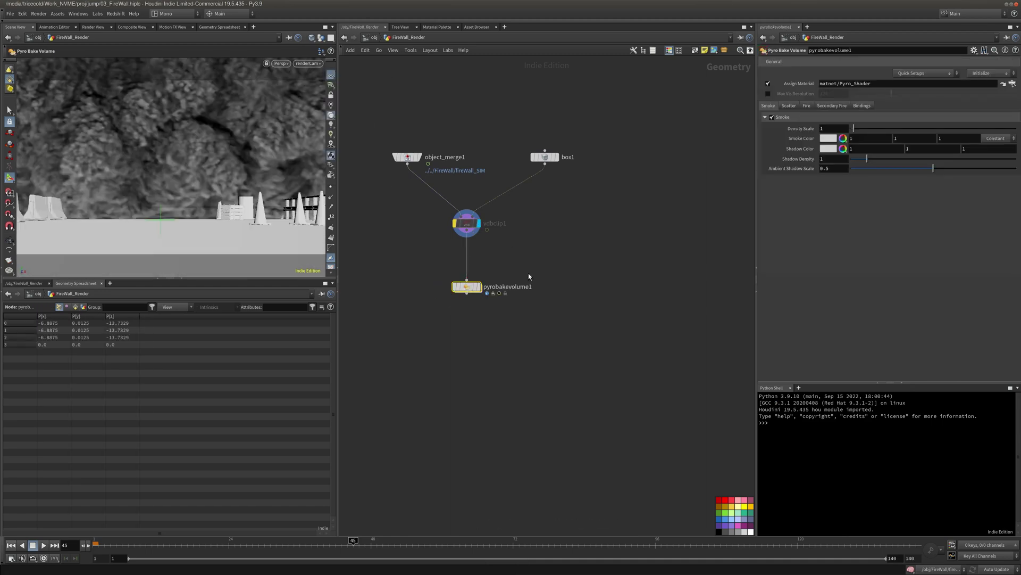
left_click(480, 287)
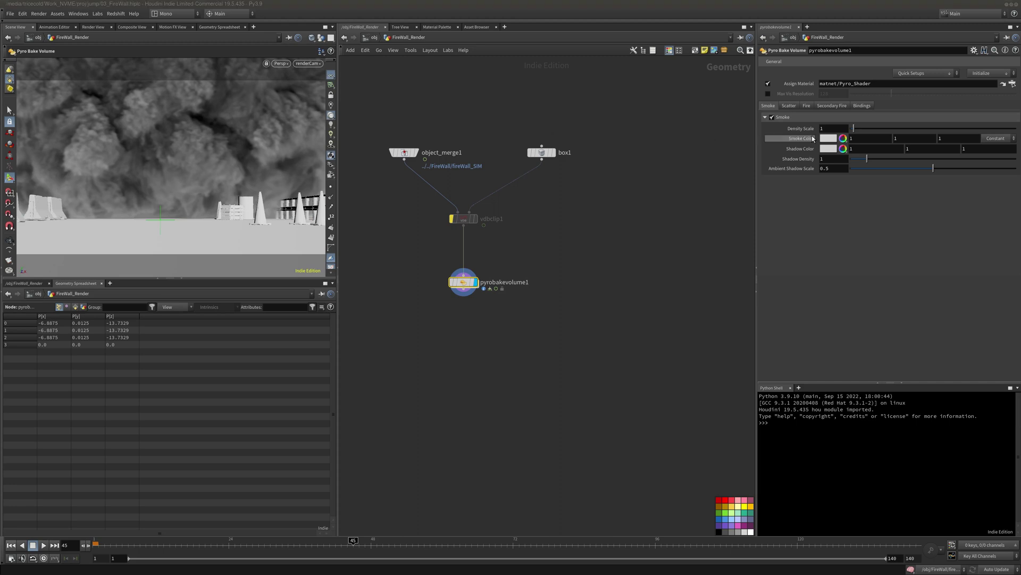
- Switch the smoke color to a ramp and compute its density range from the volume
left_click(998, 139)
left_click(996, 149)
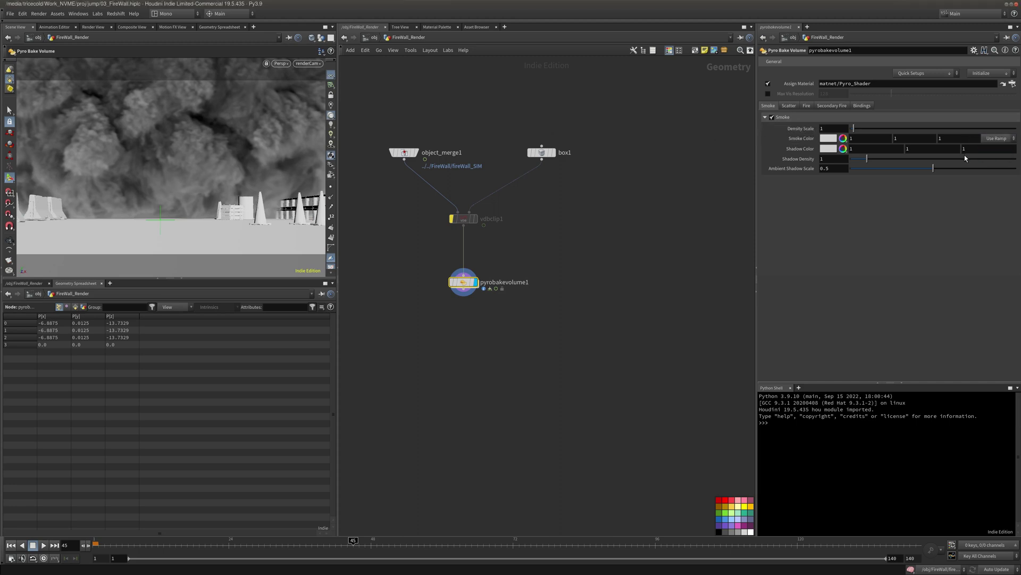
middle_click_drag(678, 163, 670, 159)
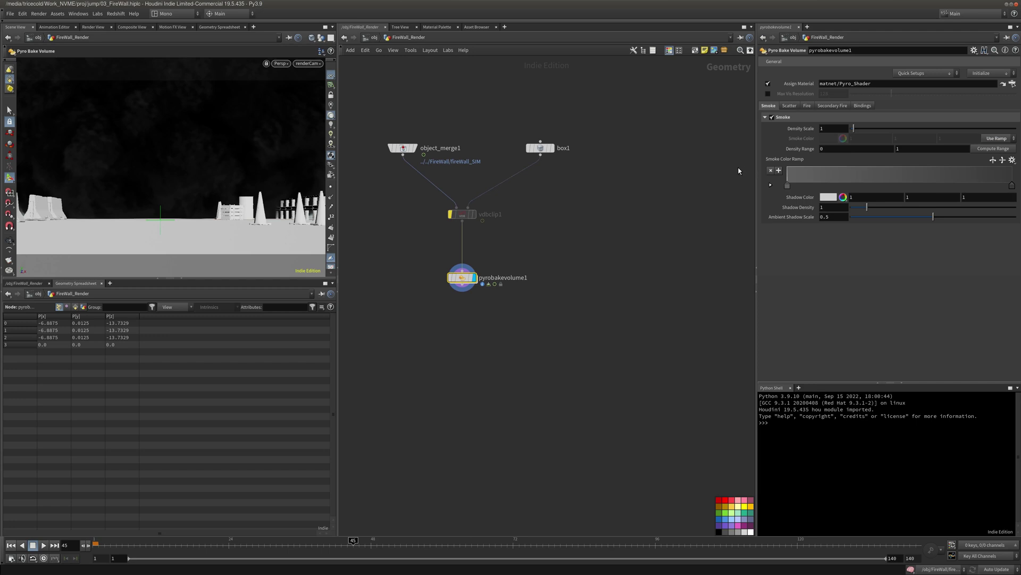
double_click(931, 149)
type("2")
key("Return")
middle_click_drag(708, 169, 710, 171)
left_click(993, 148)
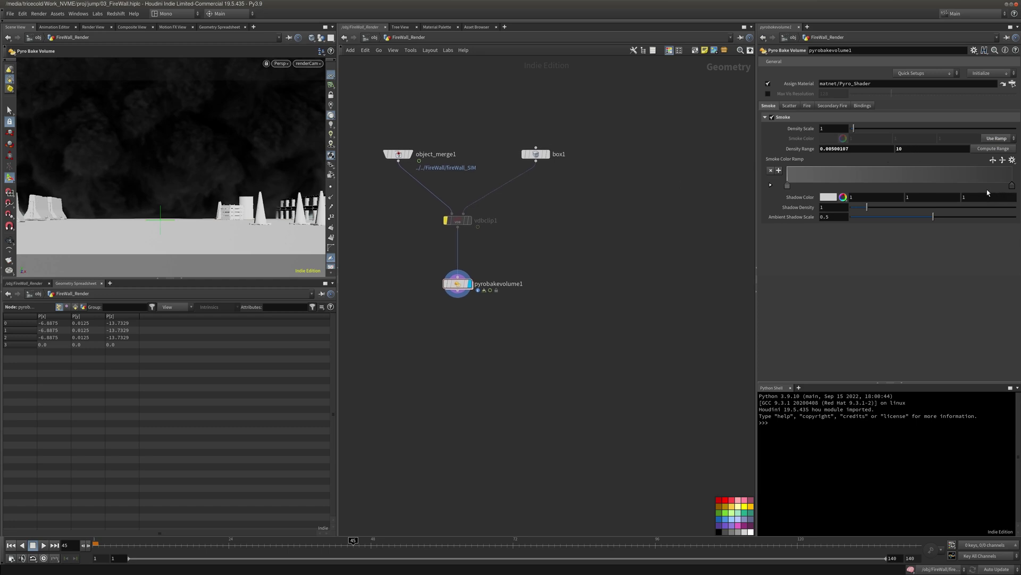
- Enable scatter on the Pyro Bake Volume and set its intensity scale to 100
left_click(788, 108)
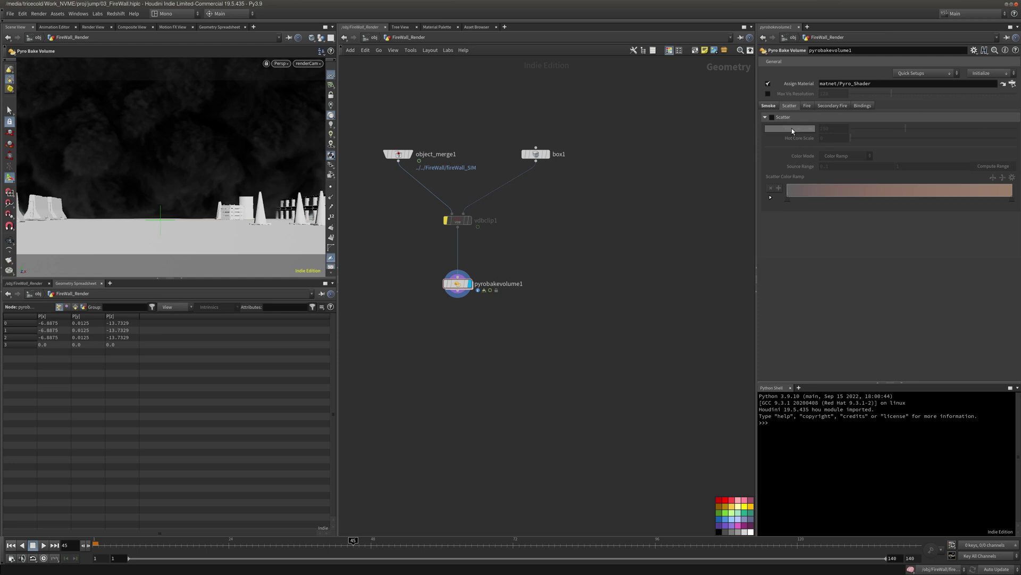
left_click(772, 118)
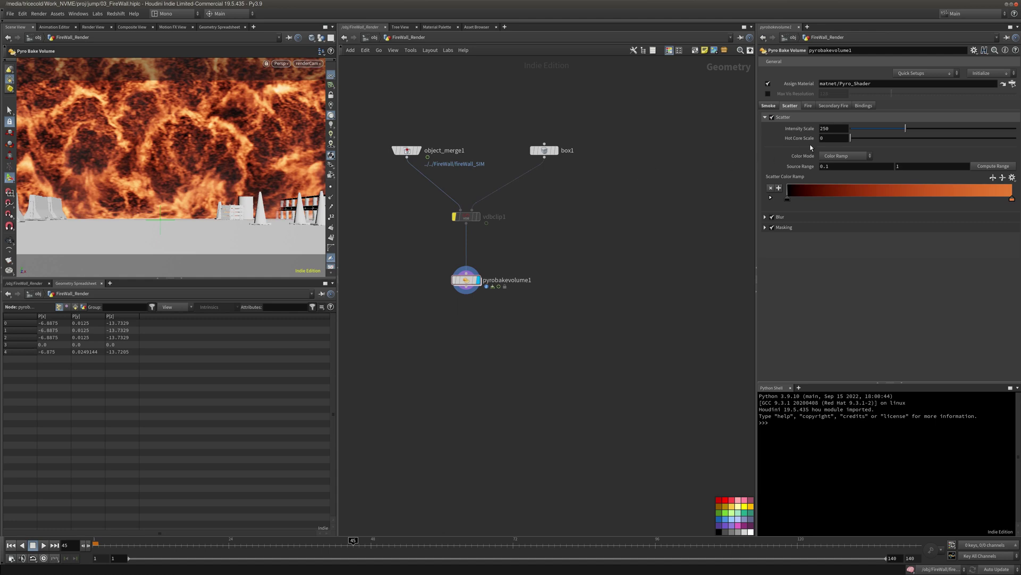
left_click_drag(842, 130, 782, 138)
type("100")
key("Return")
middle_click_drag(627, 165, 642, 146)
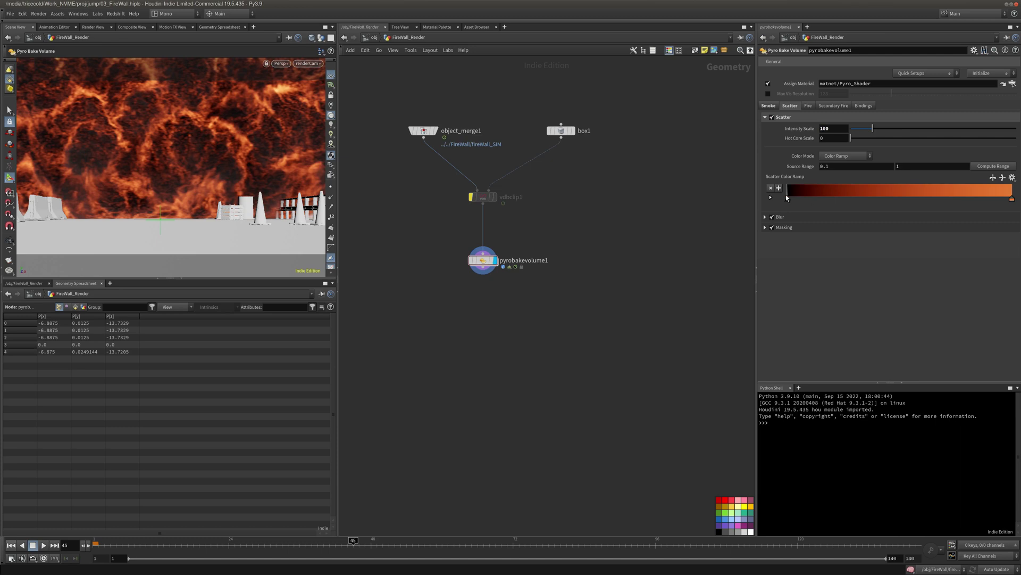
- Set the scatter source range's maximum to 4 and enable blur steps with the number of steps set to 2
left_click(778, 217)
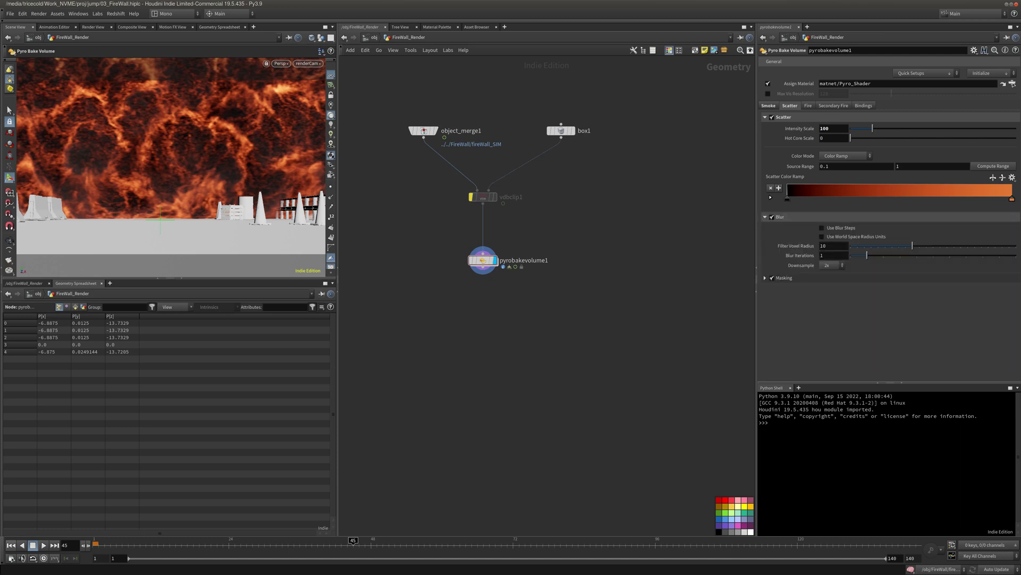
left_click(823, 228)
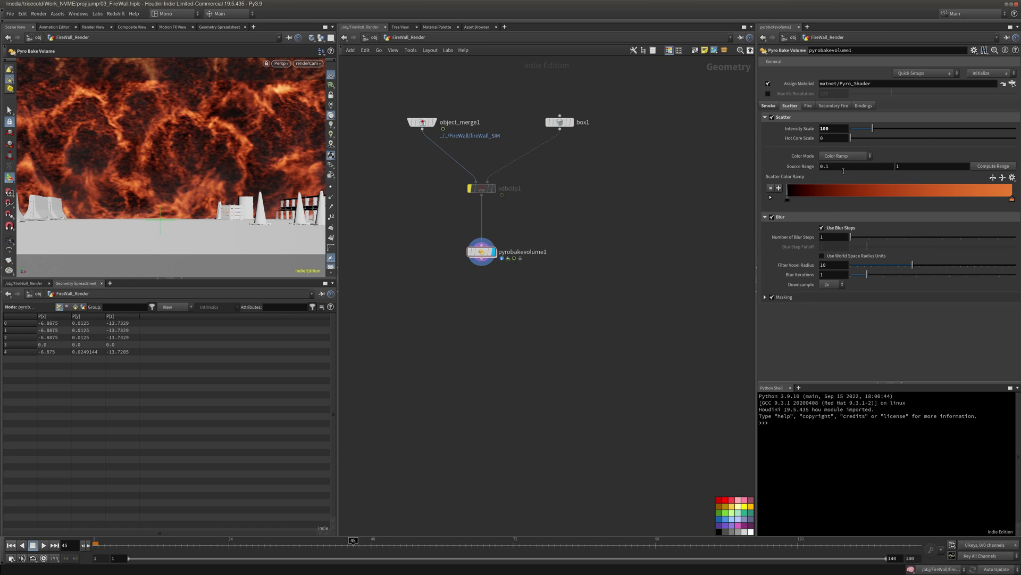
left_click_drag(921, 169, 776, 183)
type("4")
key("Return")
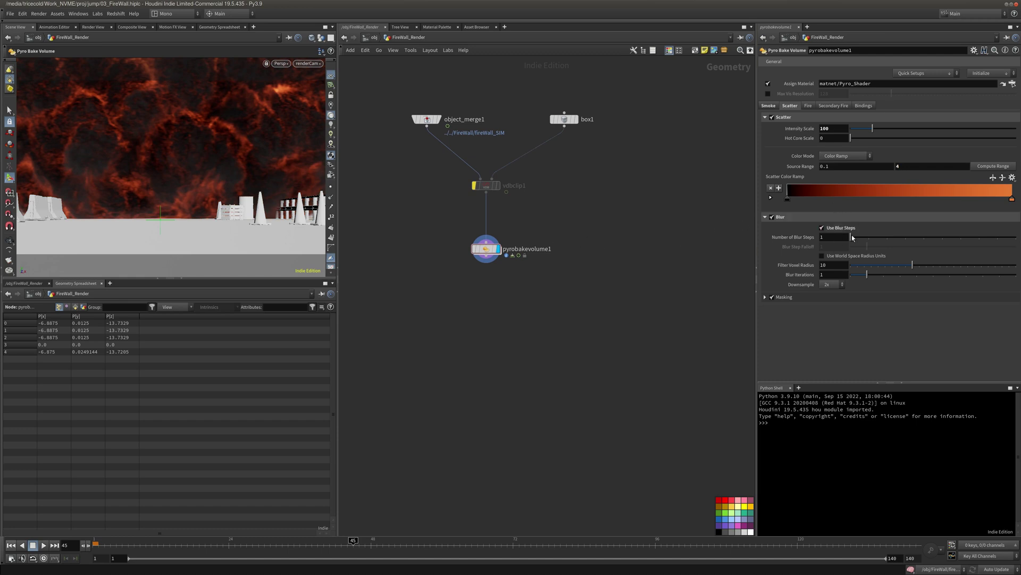
left_click_drag(852, 237, 860, 241)
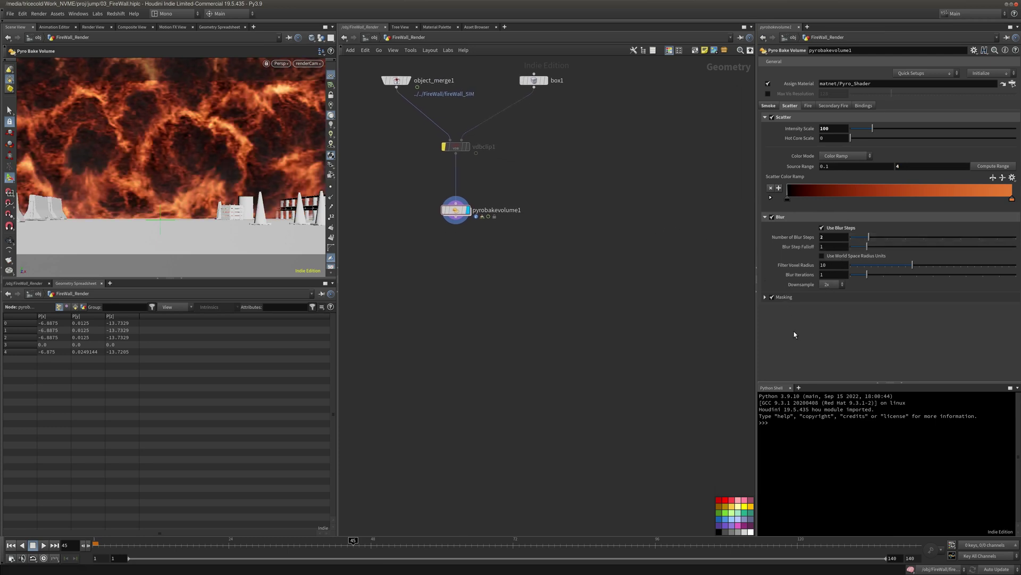
- Set the scatter mask center to 0.25 and mask width to 1, and enable the mask ramp
left_click(765, 296)
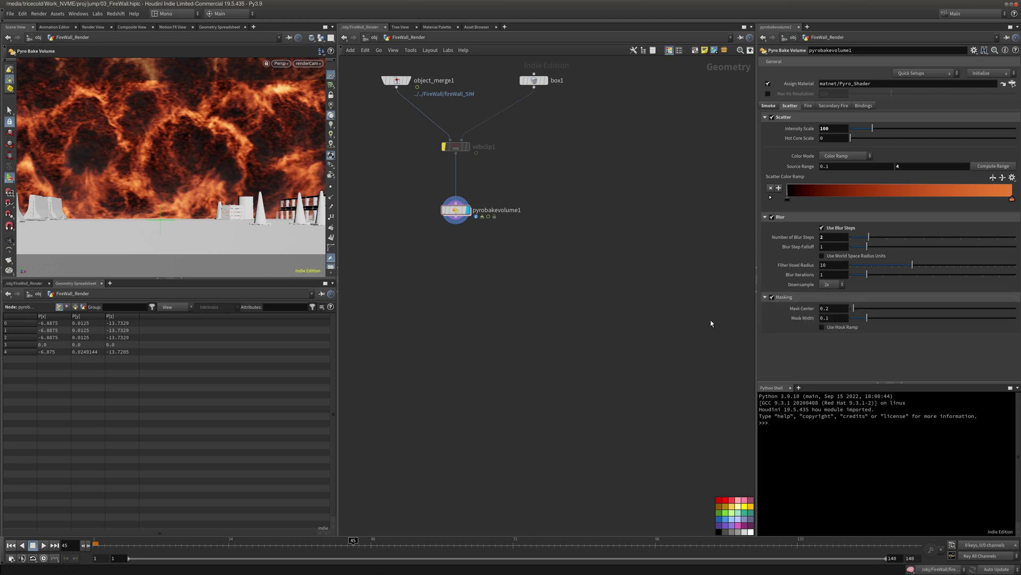
double_click(827, 309)
type("0.25")
key("Return")
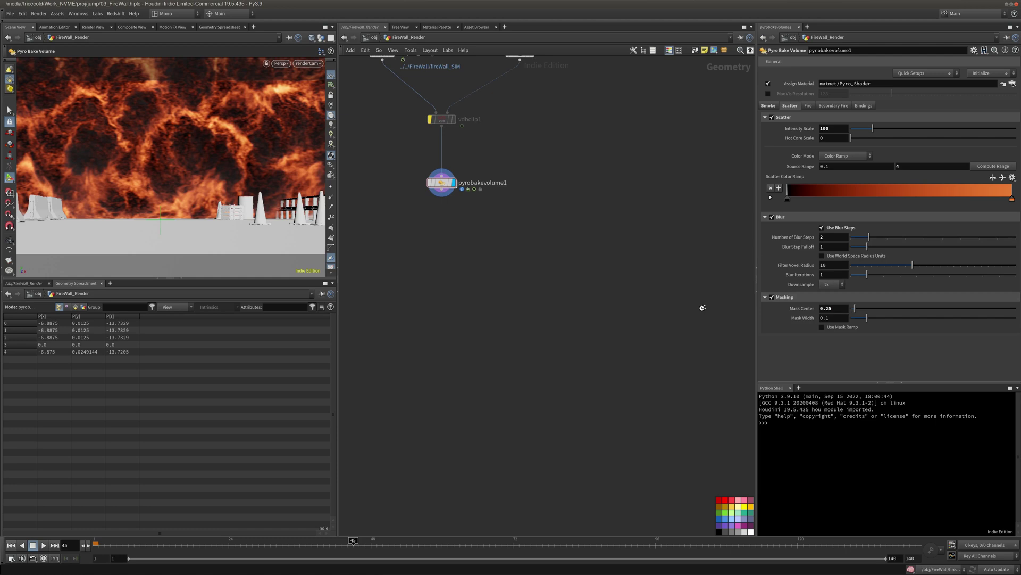
double_click(845, 319)
type("1")
key("Return")
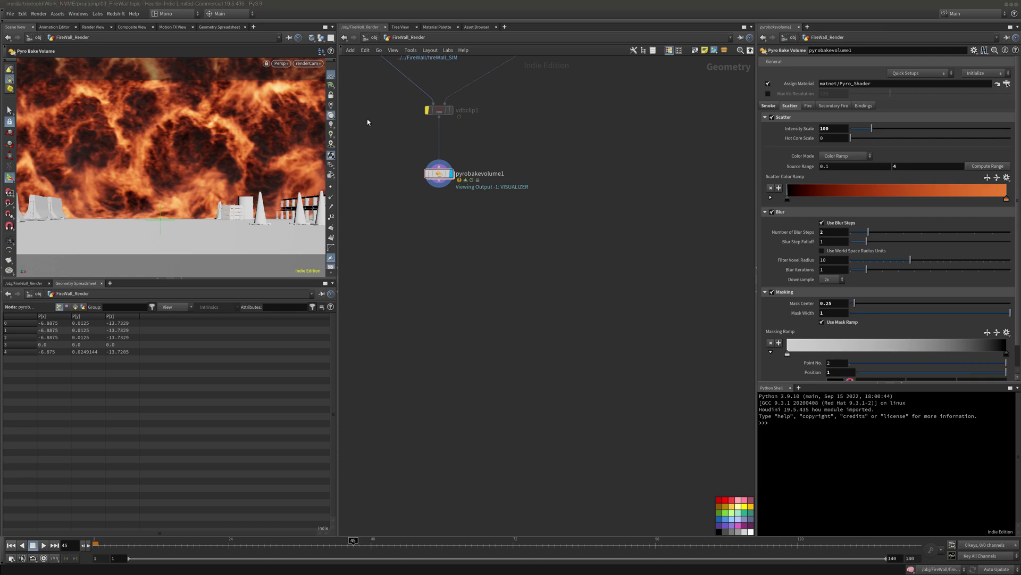
- Enable fire with an intensity scale of 100 and compute the source ranges for its intensity and color
left_click(807, 106)
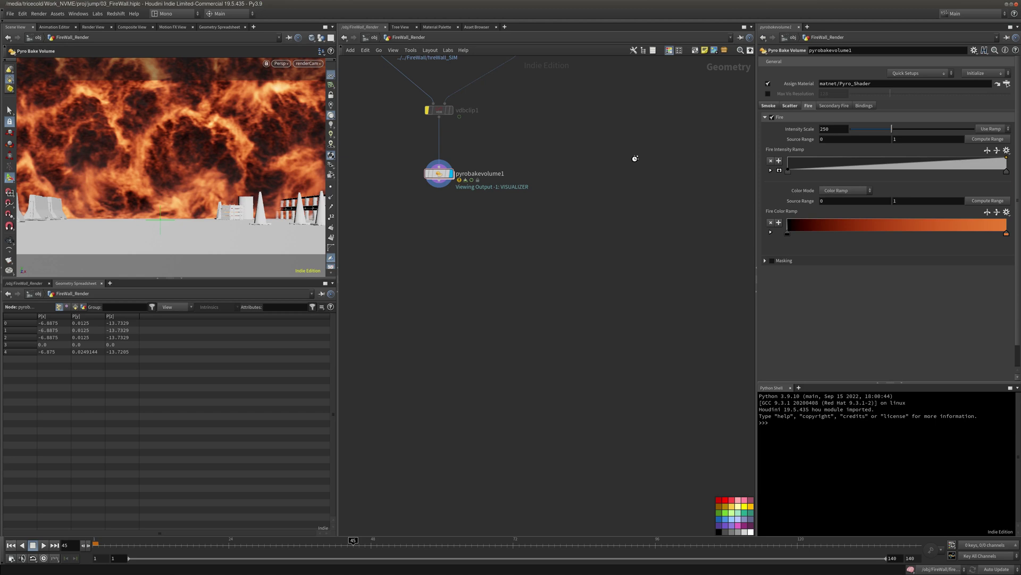
middle_click_drag(635, 158, 623, 173)
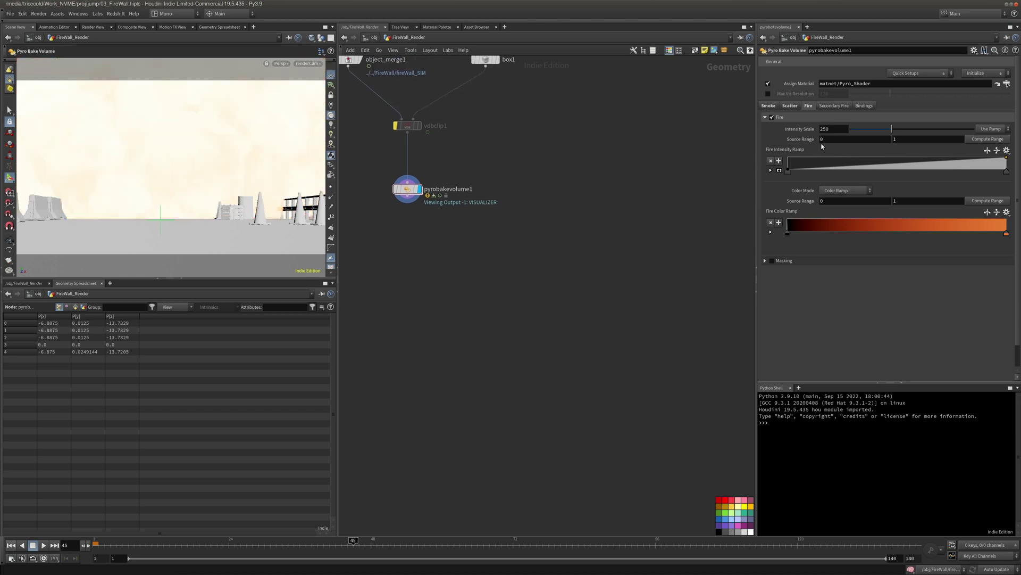
key("BackSpace")
key("BackSpace")
key("BackSpace")
type("100")
key("Return")
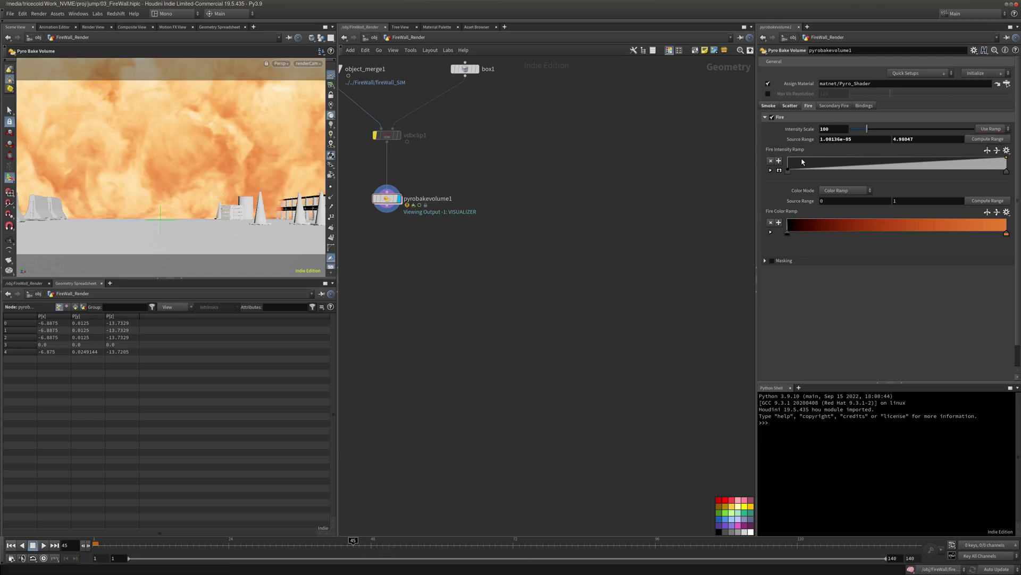
left_click(984, 202)
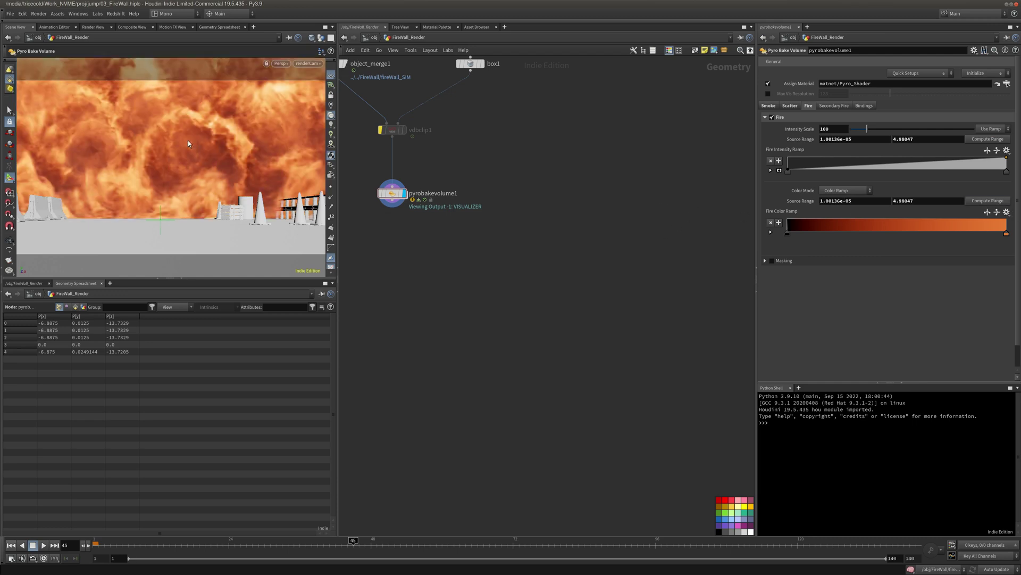
- Enable fire masking, set its mask center to 2 and turn on the mask ramp
left_click(772, 261)
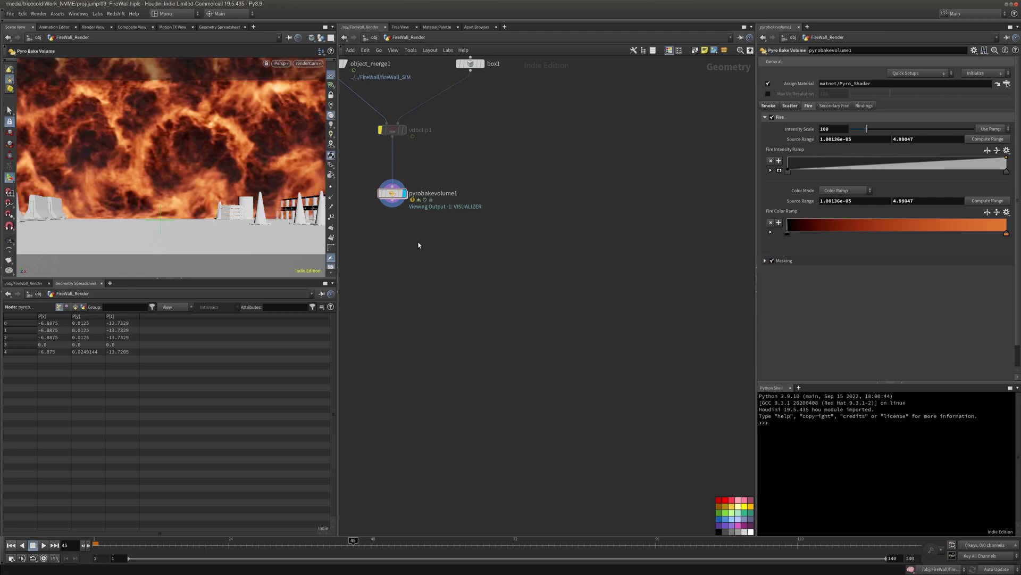
left_click(783, 260)
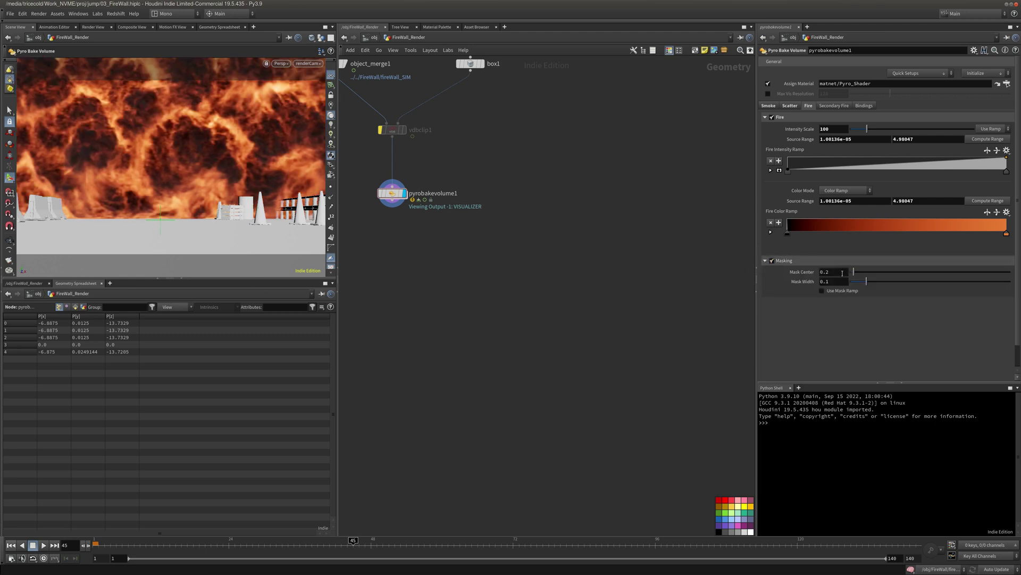
left_click_drag(830, 275, 789, 276)
type("2")
key("Return")
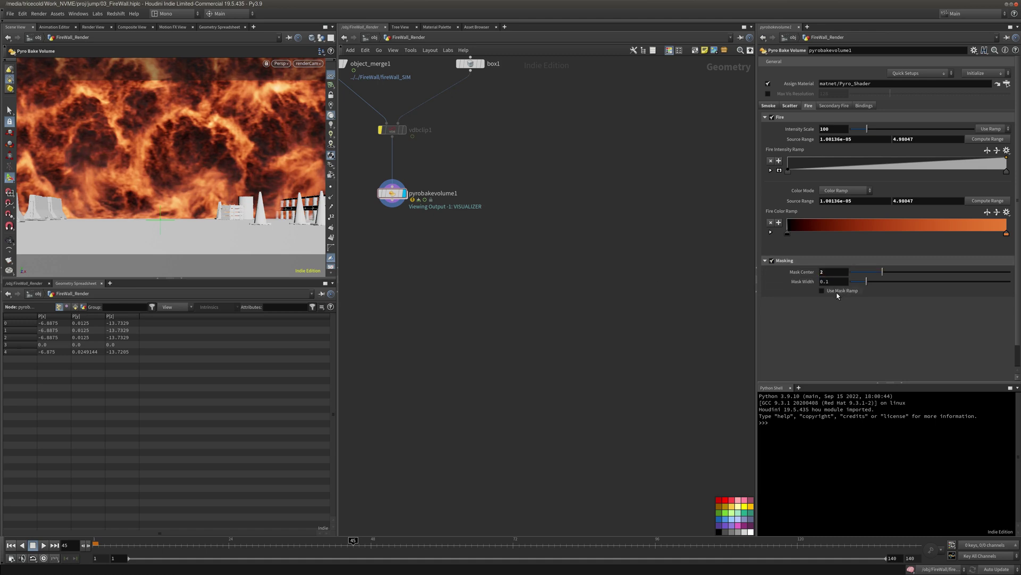
left_click(838, 292)
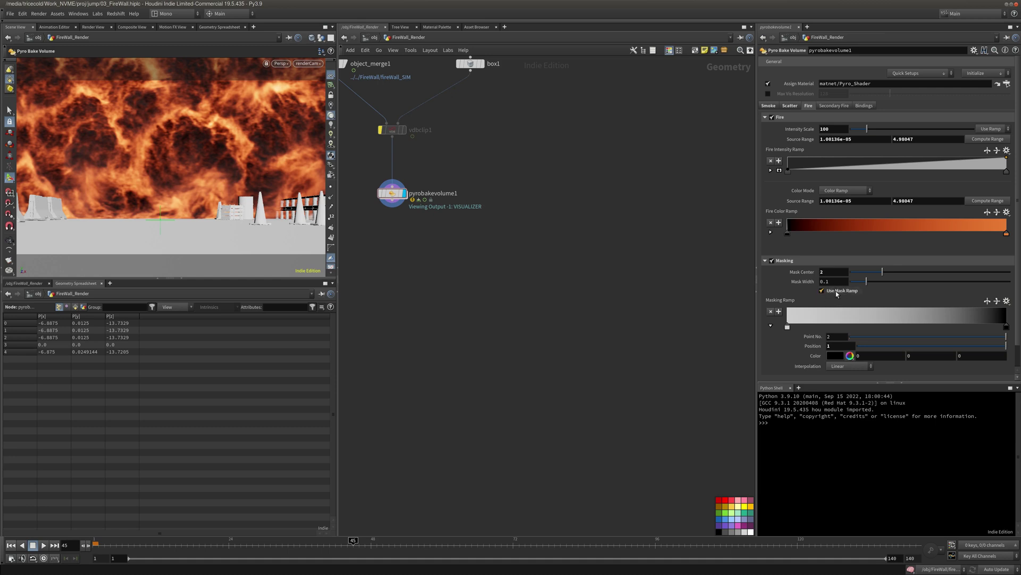
- Toggle fire off and back on, and disable scatter to view the fire on its own
left_click(772, 117)
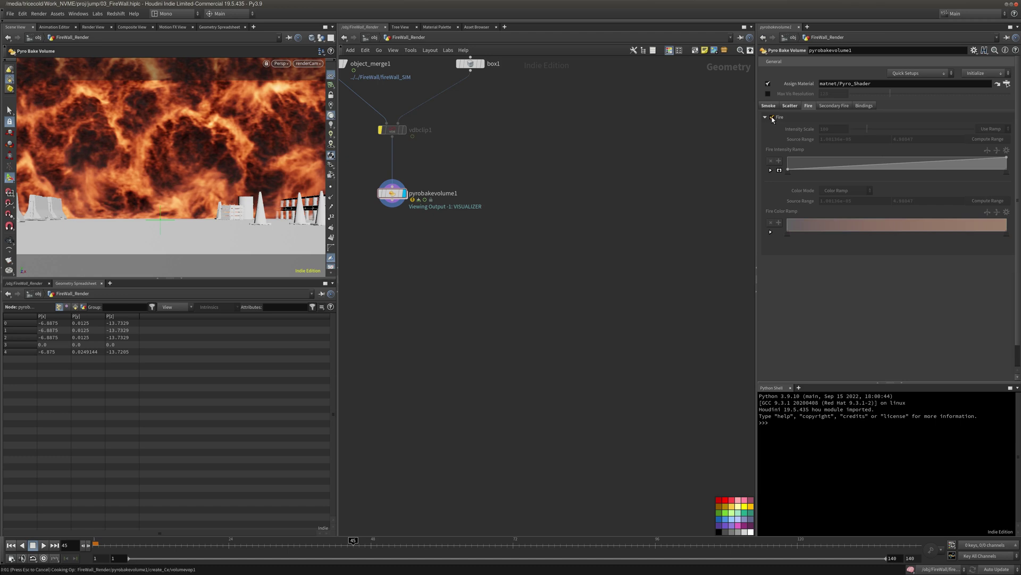
left_click(773, 117)
left_click(790, 105)
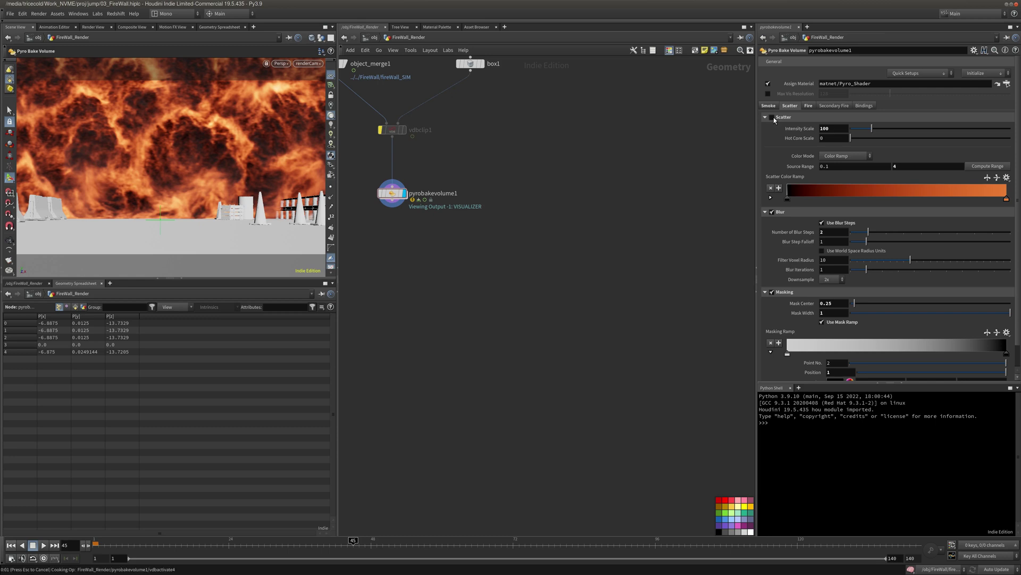
left_click(773, 117)
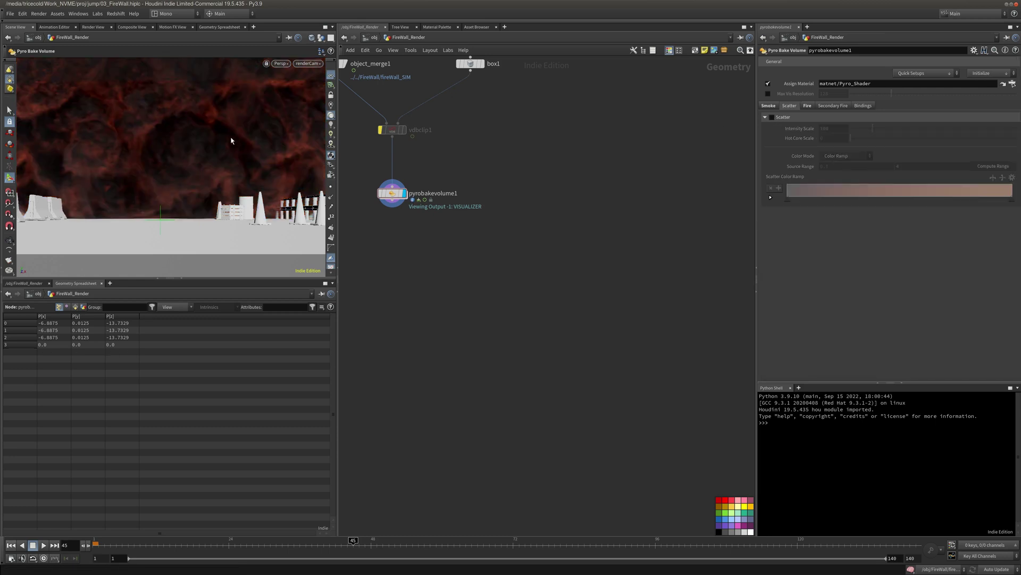
left_click(803, 105)
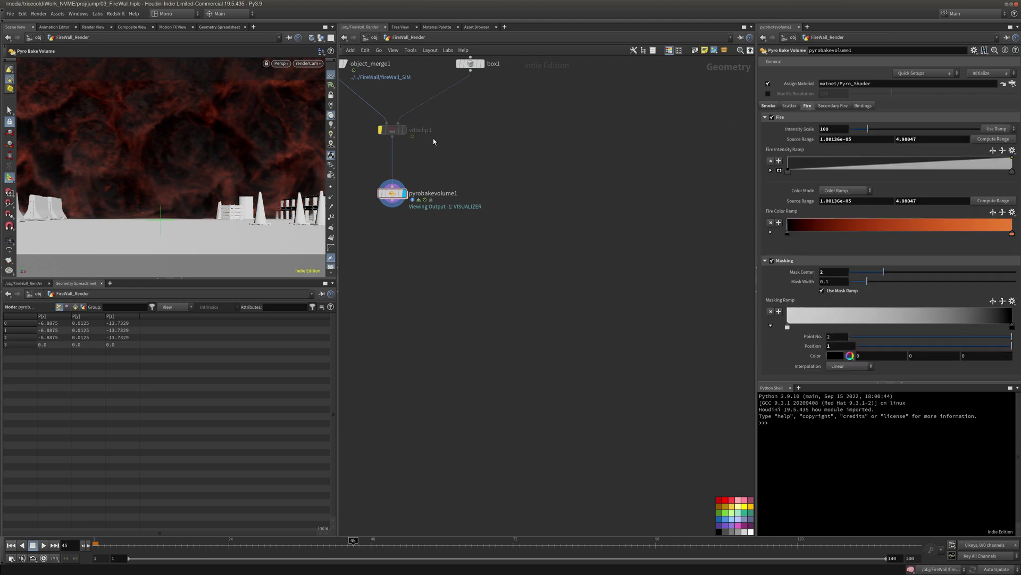
- Set the fire intensity source range's minimum to 0 and try maximum values of 2 and 1
double_click(863, 140)
type("0")
key("Return")
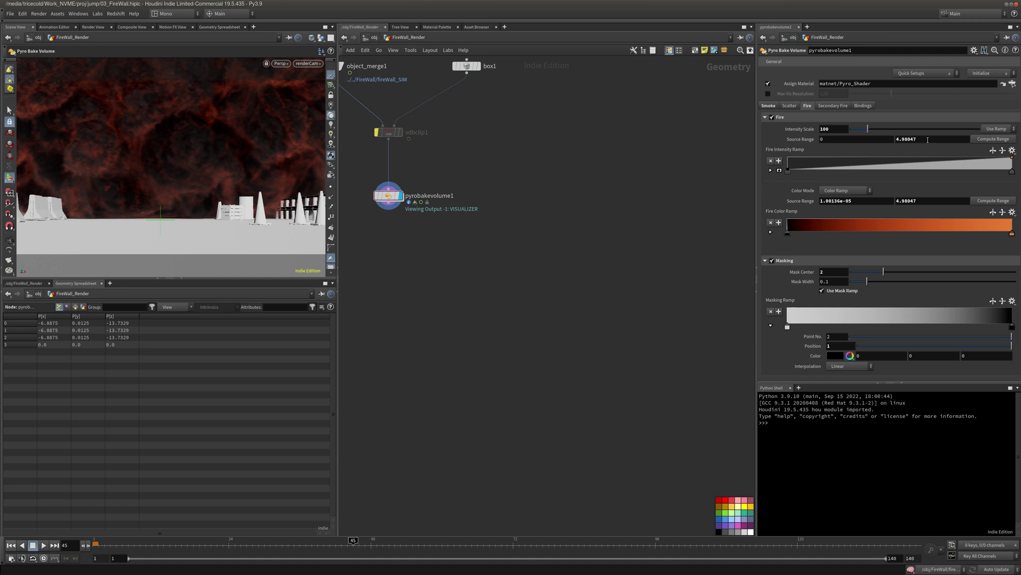
double_click(928, 140)
type("2")
key("Return")
double_click(915, 142)
type("1")
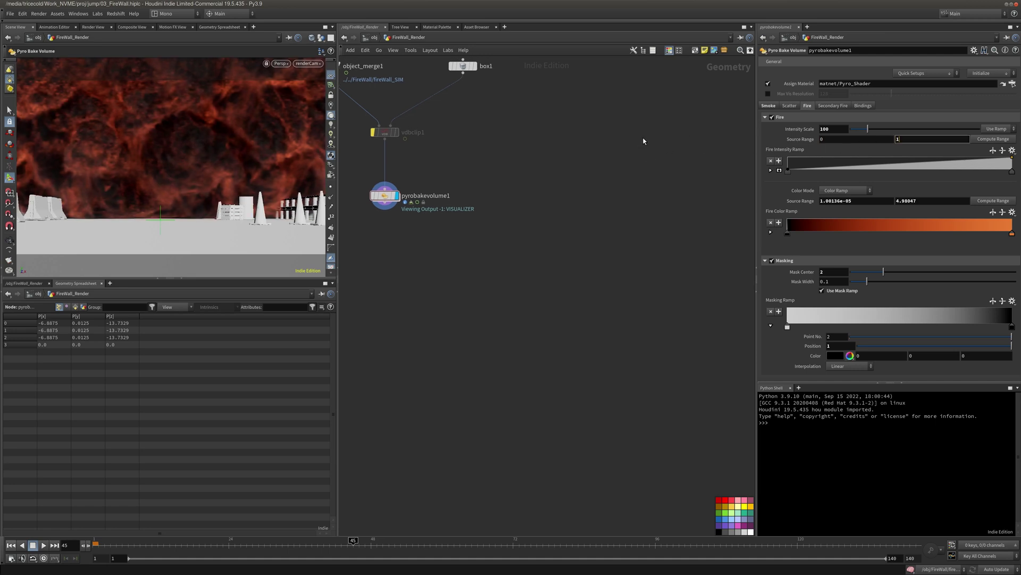
key("Return")
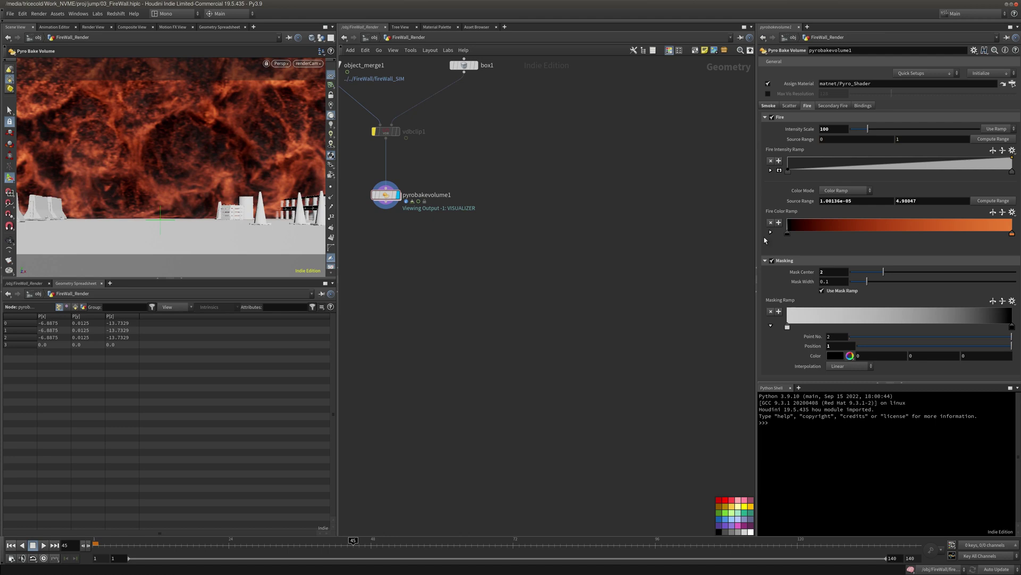
- Set the fire intensity source range's maximum to 5, comparing the fire with masking off and on
left_click(772, 261)
left_click(772, 260)
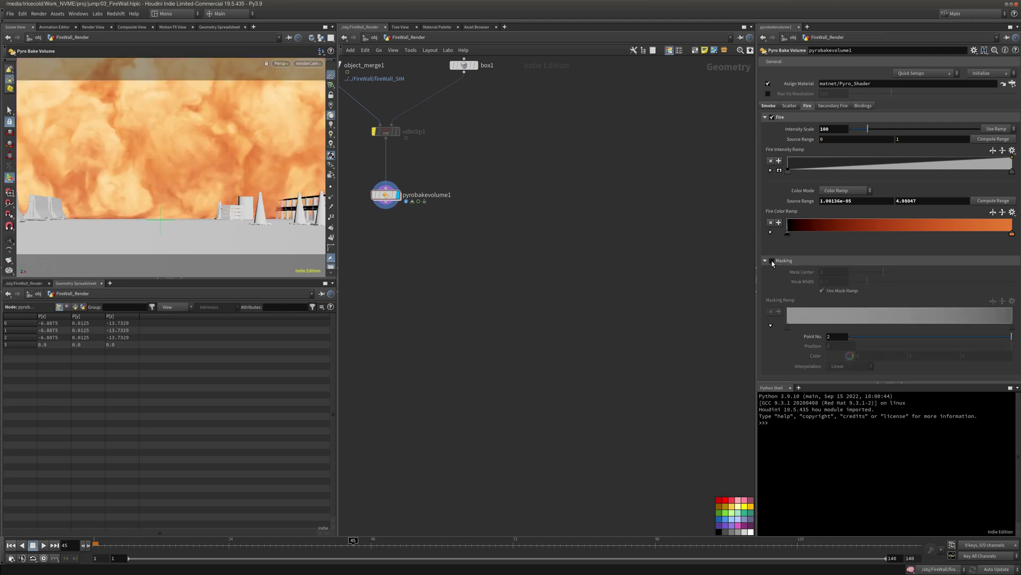
double_click(925, 143)
type("5")
key("Return")
left_click(772, 260)
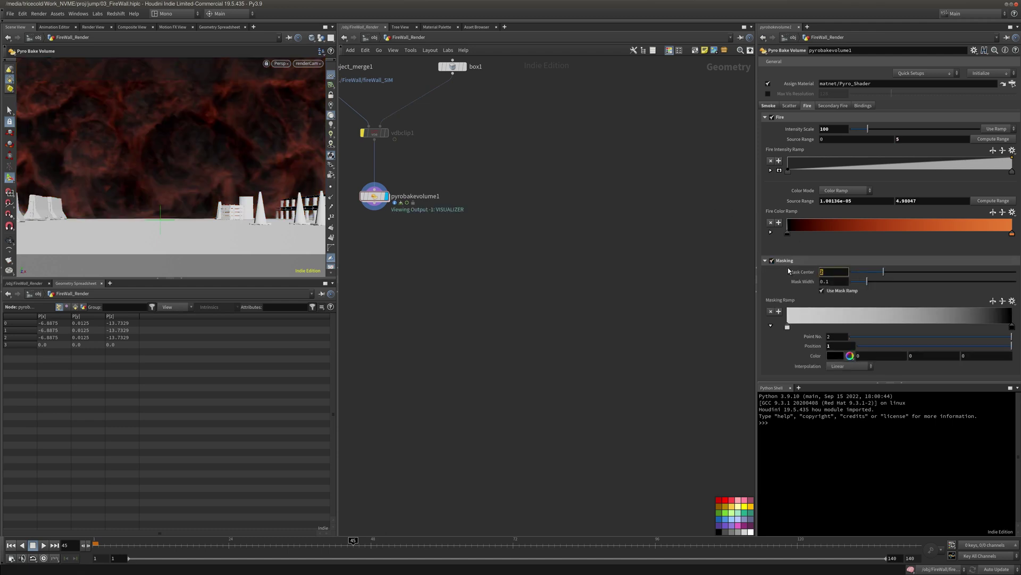
- Try a fire mask center of 1 and revert it to the default 0.2
type("1")
key("Return")
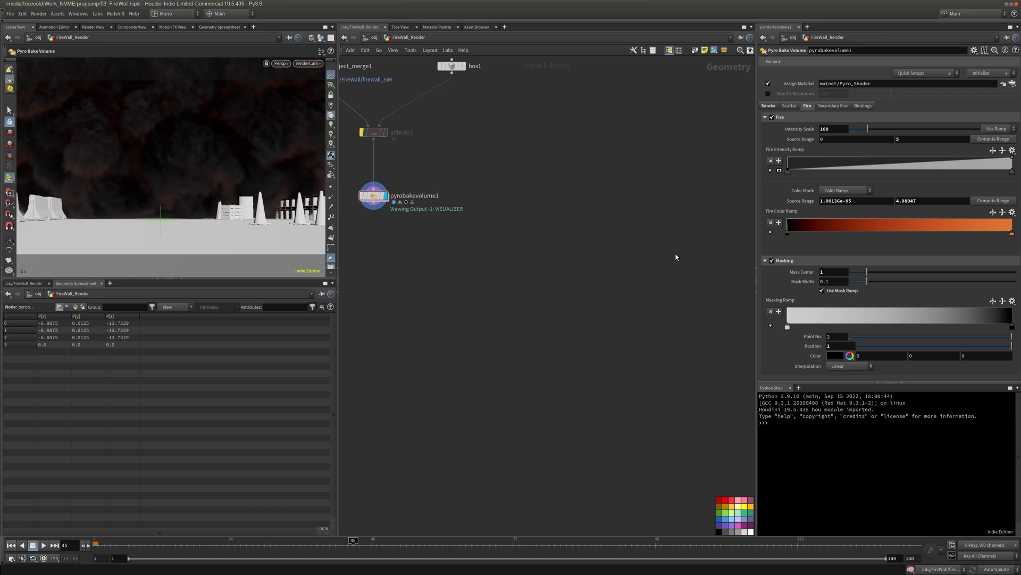
right_click(807, 271)
left_click(854, 414)
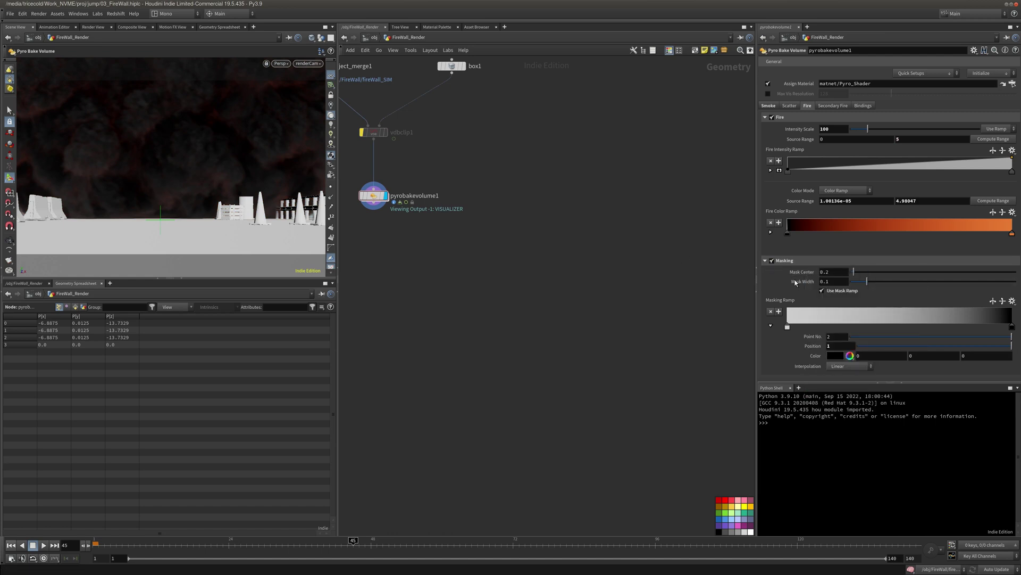